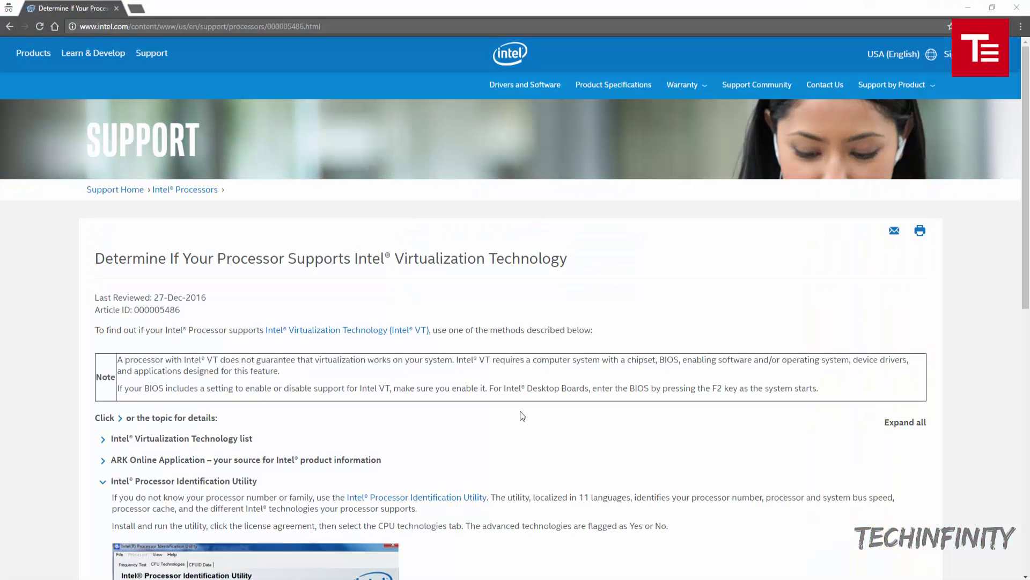
Step: From the virtualization support article, open the Intel Processor Identification Utility article and go on to its download page
{"action": "scroll", "coordinate": [522, 416], "scroll_direction": "down", "scroll_amount": 3}
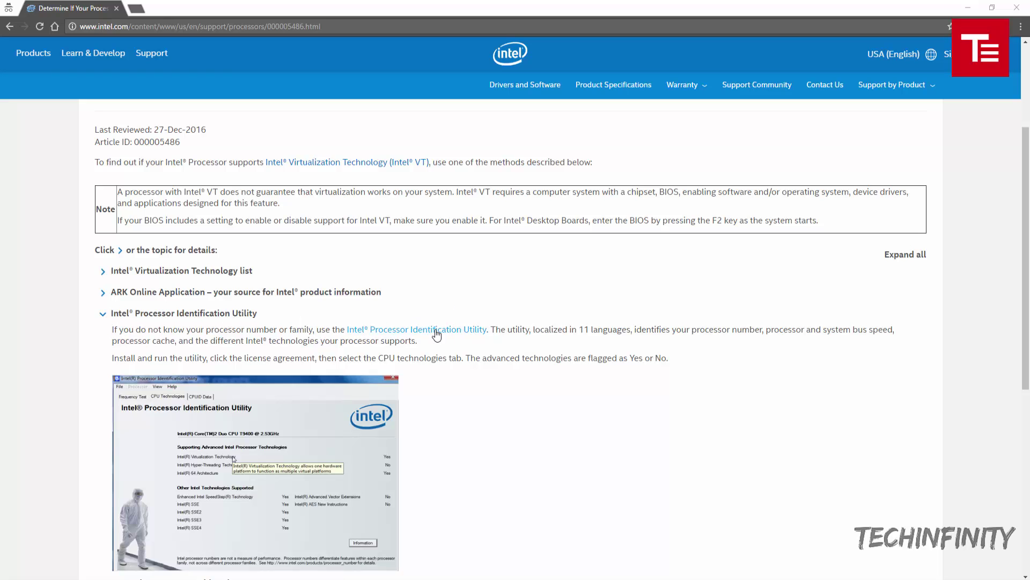
{"action": "left_click", "coordinate": [435, 333]}
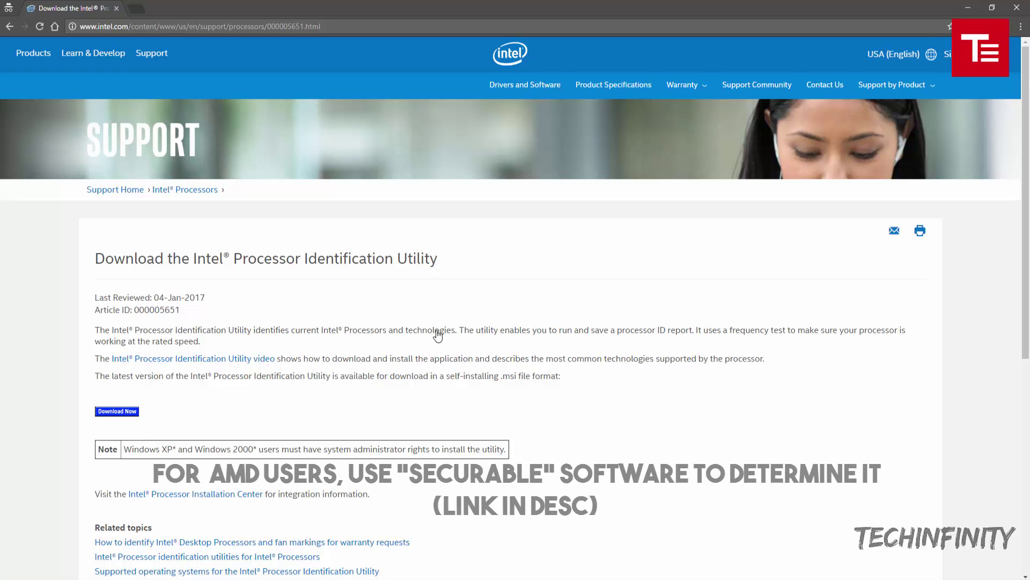
{"action": "scroll", "coordinate": [438, 335], "scroll_direction": "down", "scroll_amount": 1}
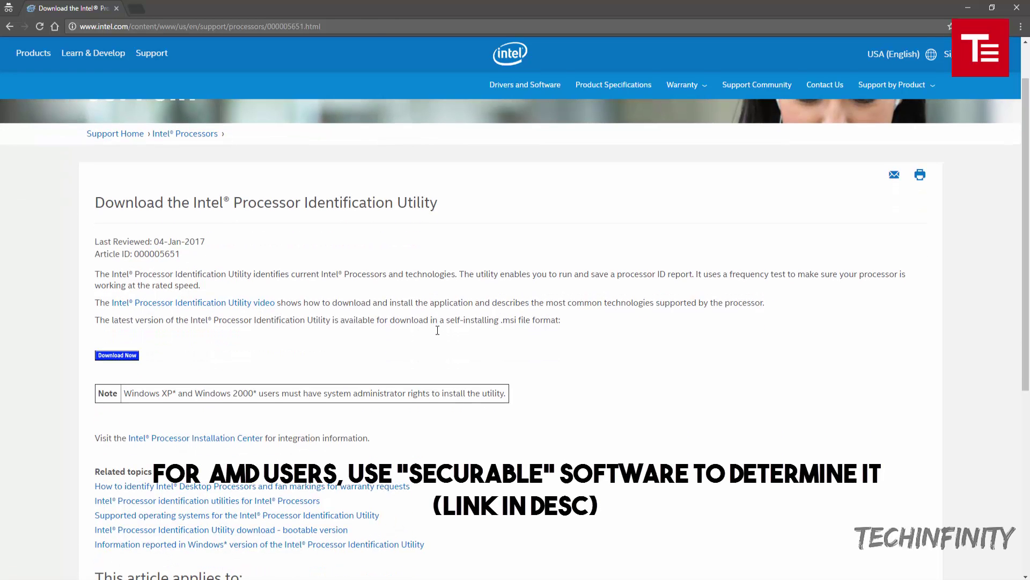
{"action": "scroll", "coordinate": [436, 330], "scroll_direction": "down", "scroll_amount": 3}
{"action": "scroll", "coordinate": [436, 330], "scroll_direction": "up", "scroll_amount": 3}
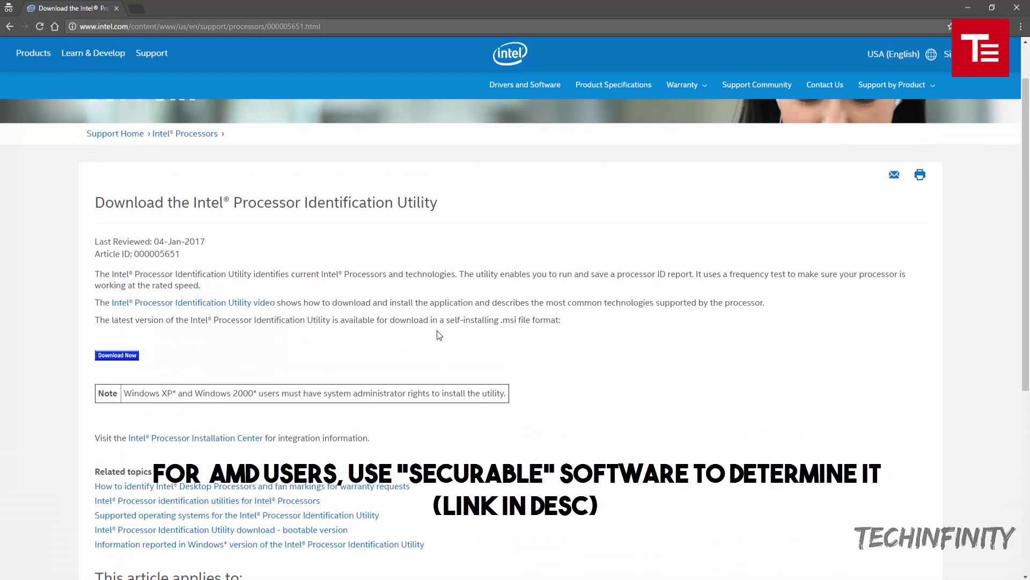
{"action": "left_click", "coordinate": [119, 356]}
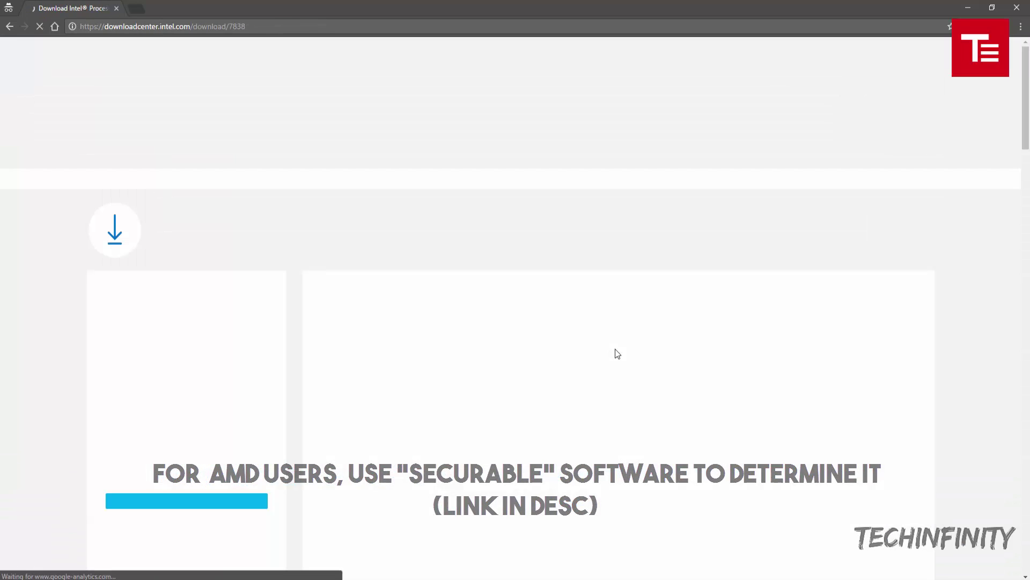
Step: Download the English Windows installer pidenu45.msi and accept the Intel software license terms
{"action": "scroll", "coordinate": [617, 353], "scroll_direction": "down", "scroll_amount": 1}
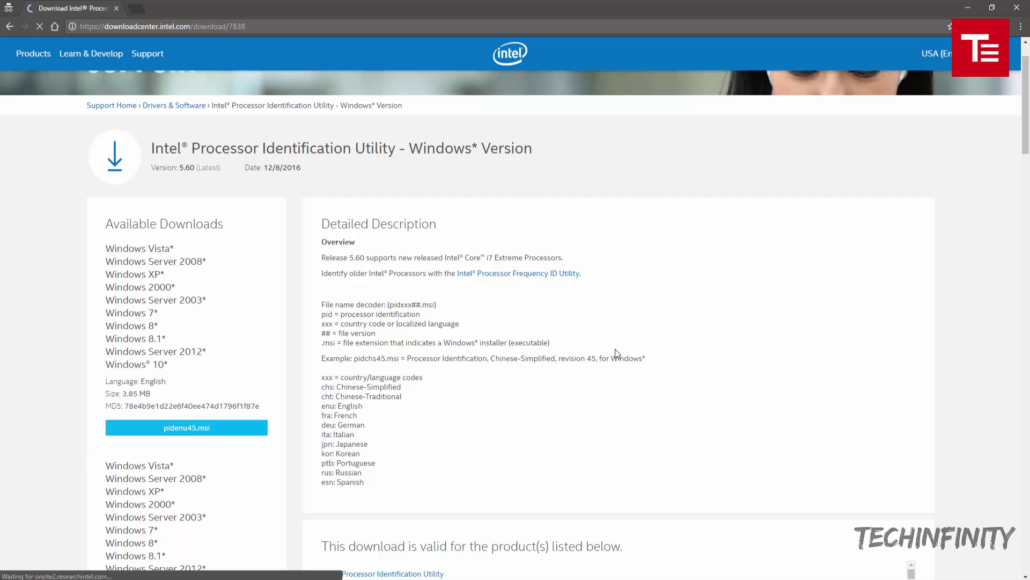
{"action": "scroll", "coordinate": [616, 353], "scroll_direction": "down", "scroll_amount": 1}
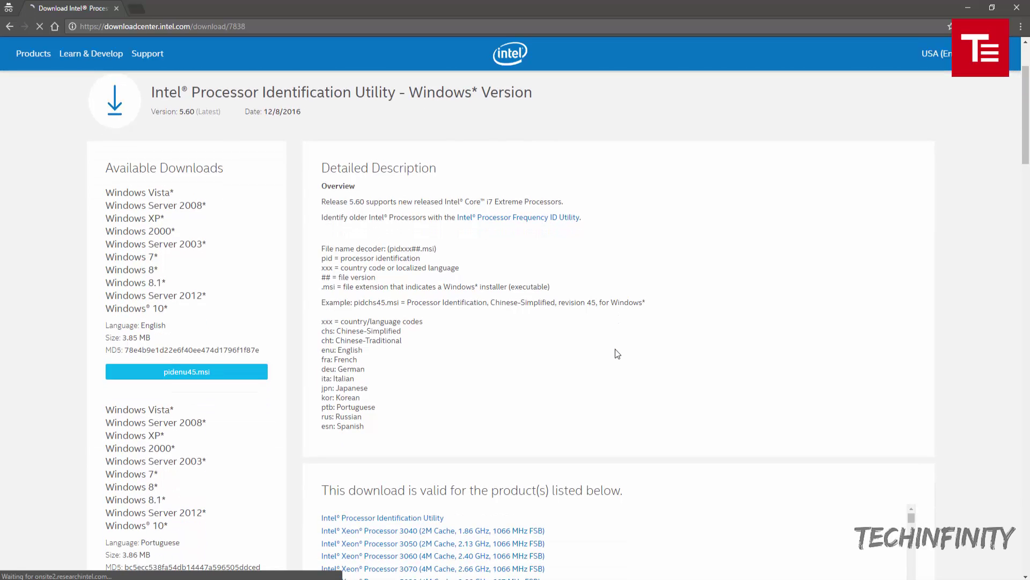
{"action": "scroll", "coordinate": [208, 320], "scroll_direction": "down", "scroll_amount": 2}
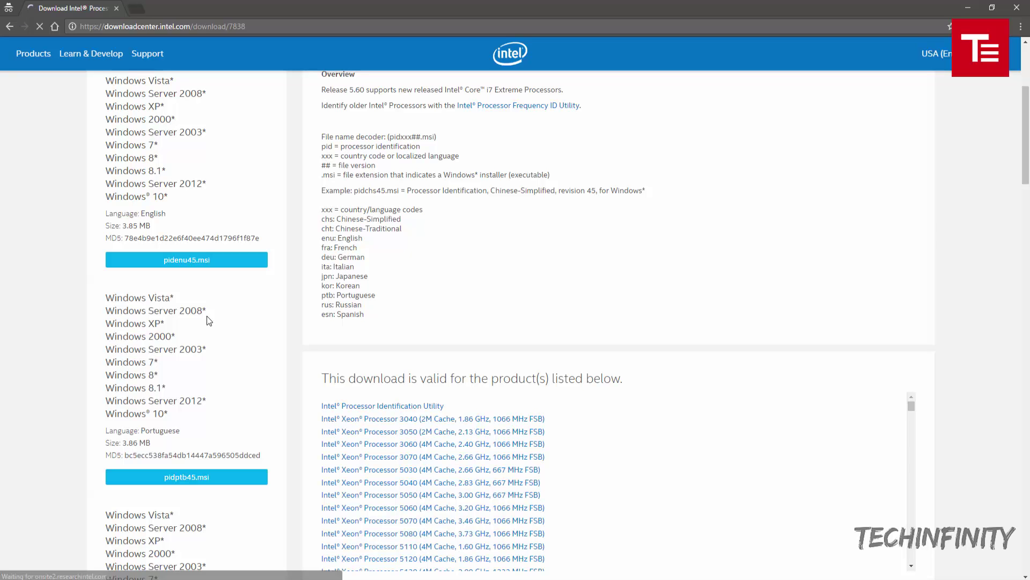
{"action": "left_click", "coordinate": [188, 260]}
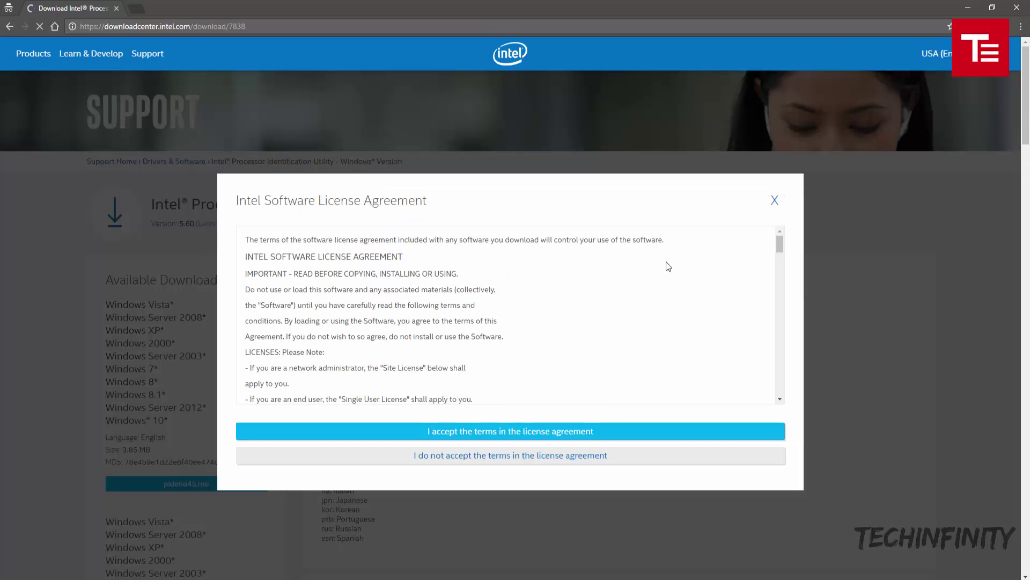
{"action": "left_click", "coordinate": [590, 430]}
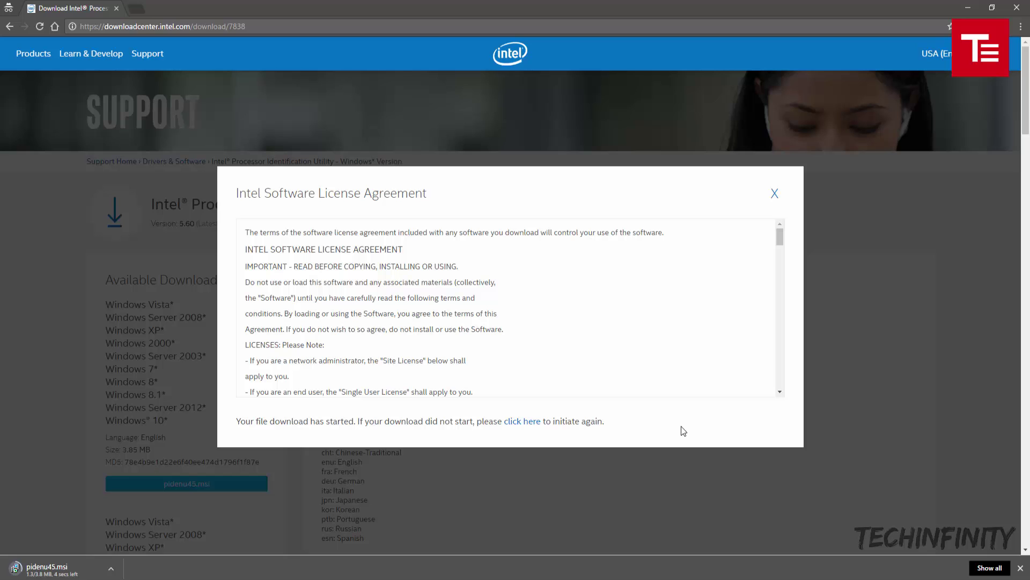
Step: Run the downloaded pidenu45.msi, accept its license agreement and complete the installation of the Intel Processor Identification Utility
{"action": "left_click", "coordinate": [48, 568]}
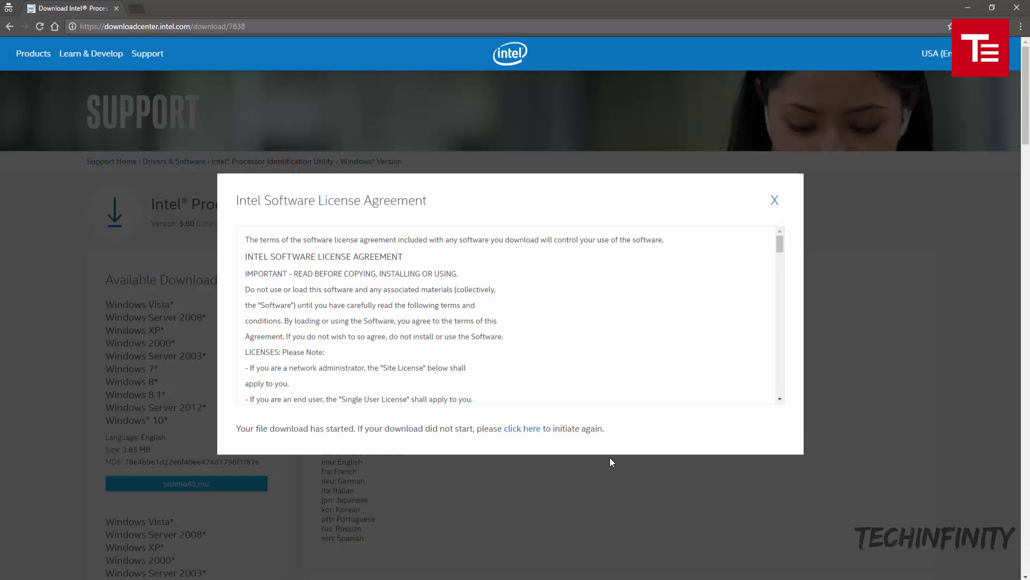
{"action": "left_click", "coordinate": [551, 308]}
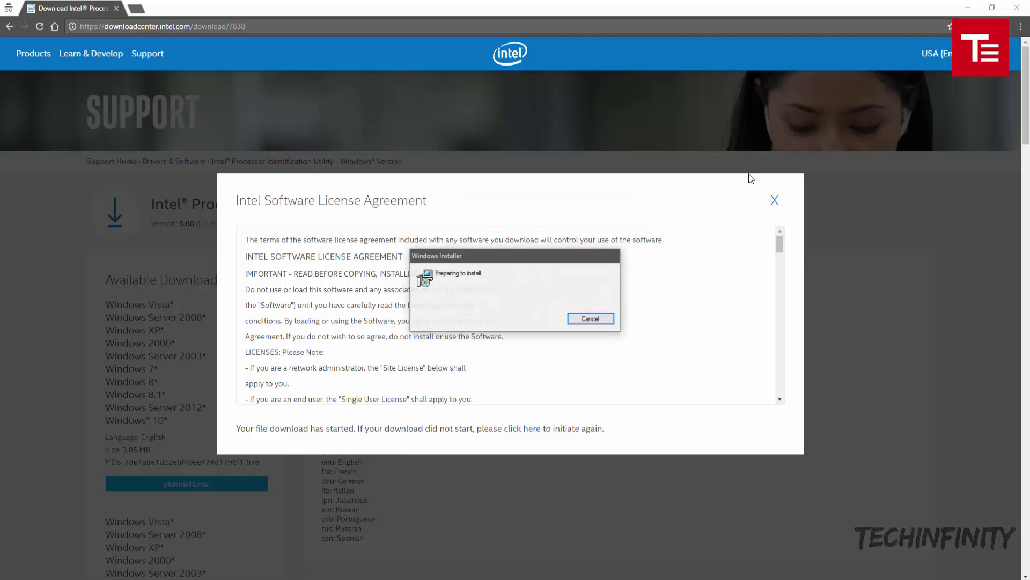
{"action": "left_click", "coordinate": [1012, 10]}
{"action": "left_click", "coordinate": [545, 359]}
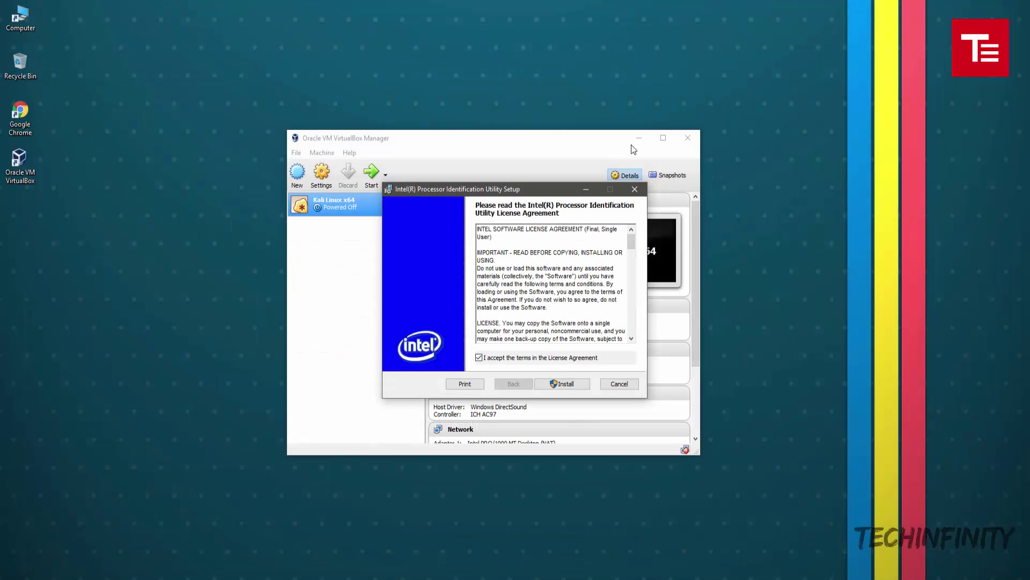
{"action": "left_click", "coordinate": [567, 382]}
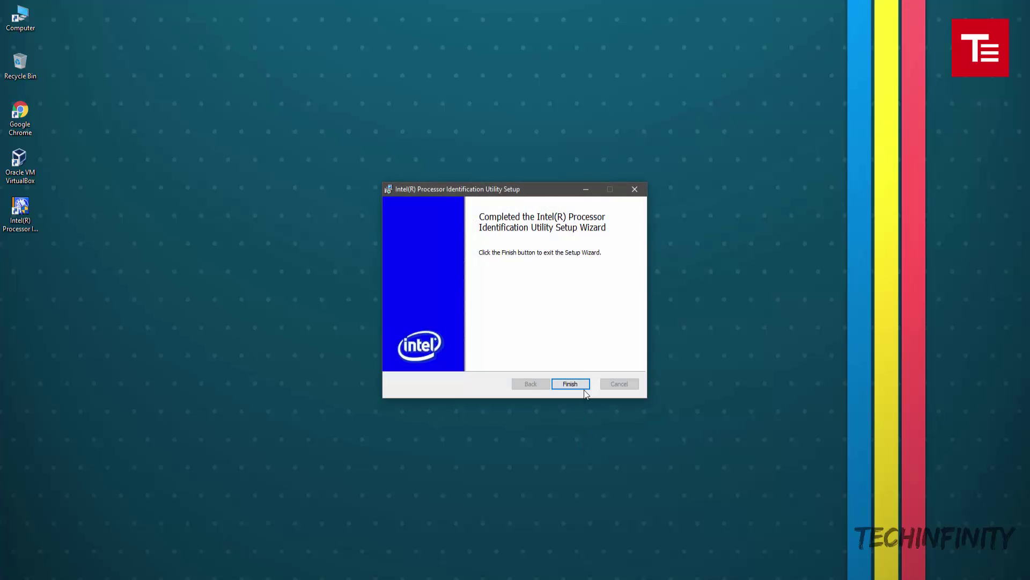
{"action": "left_click", "coordinate": [584, 386]}
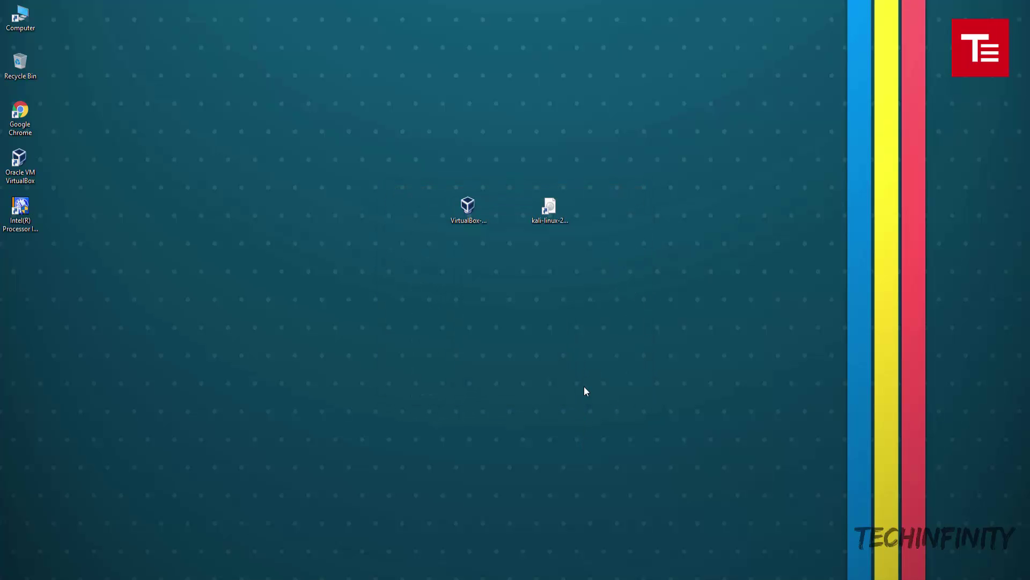
Step: Launch the Intel Processor Identification Utility and examine the CPU technologies the processor supports
{"action": "double_click", "coordinate": [23, 206]}
{"action": "left_click", "coordinate": [606, 417]}
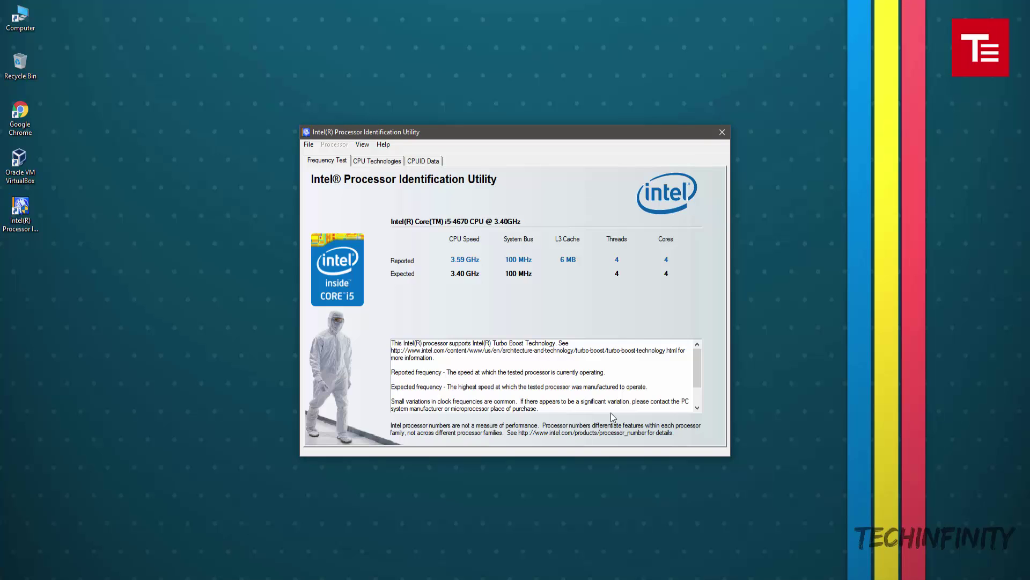
{"action": "left_click", "coordinate": [381, 161]}
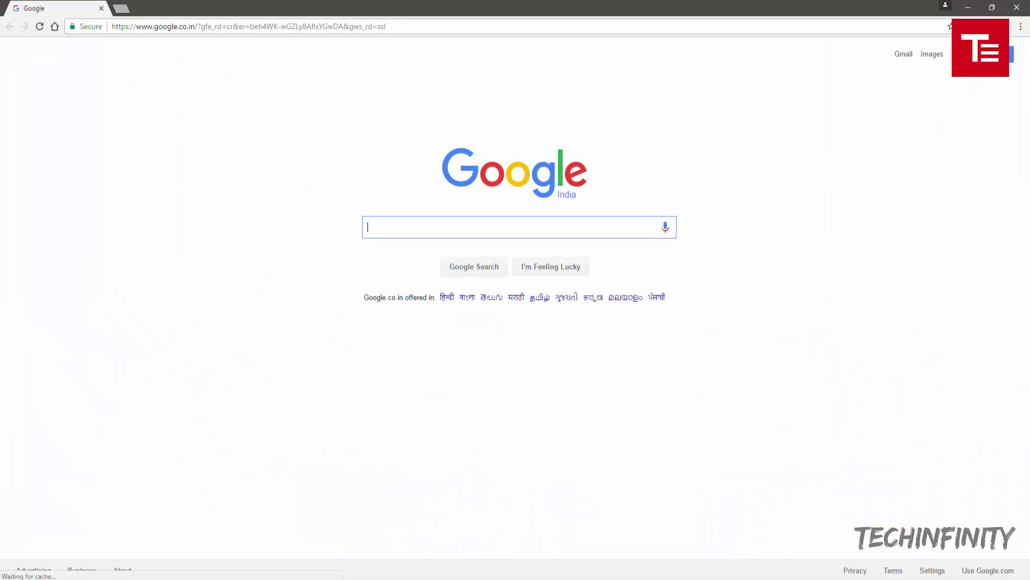
Step: Search Google for "virtual box" and open the official VirtualBox website
{"action": "type", "text": "virtual box"}
{"action": "key", "text": "Return"}
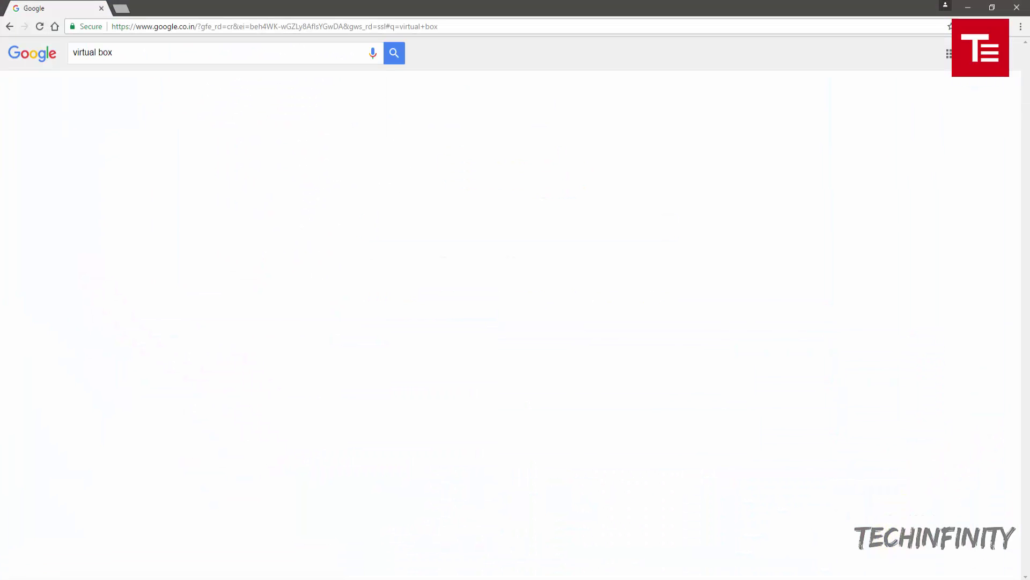
{"action": "left_click", "coordinate": [146, 141]}
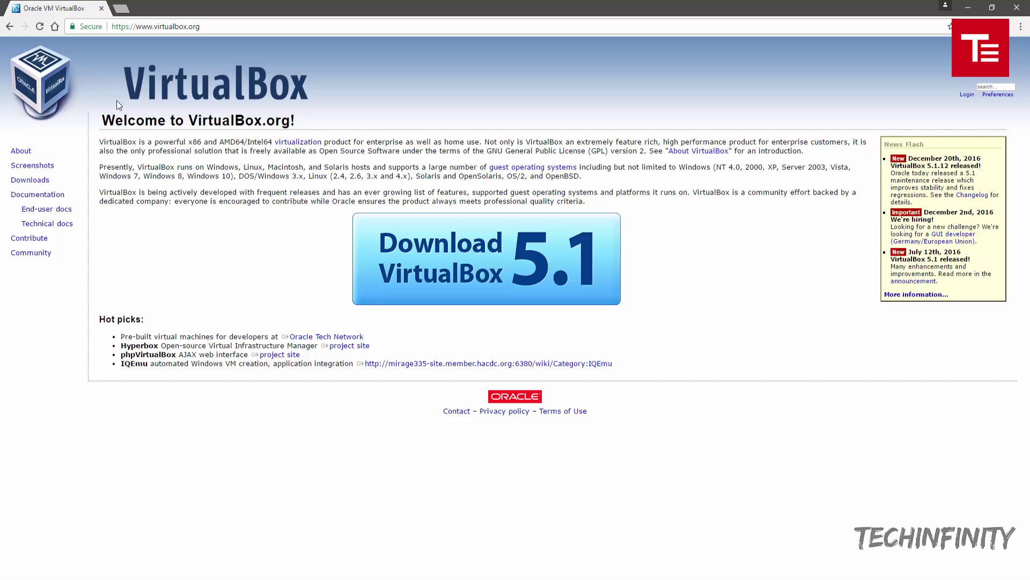
Step: Search Google for "kali linux iso", open the official Kali Linux downloads page and highlight the Kali Linux 64 bit image
{"action": "left_click", "coordinate": [9, 26]}
{"action": "left_click", "coordinate": [181, 59]}
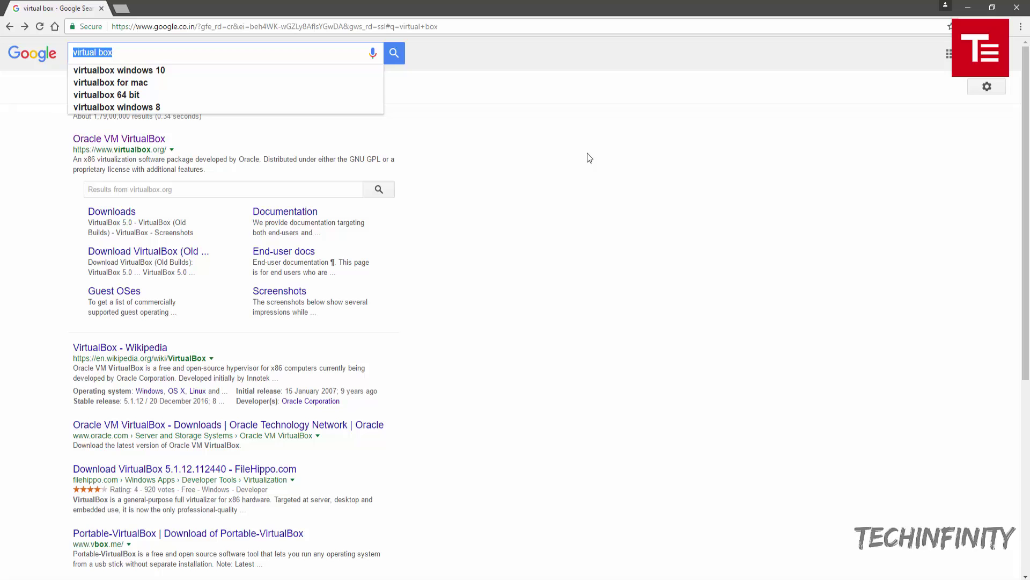
{"action": "key", "text": "BackSpace"}
{"action": "type", "text": "k"}
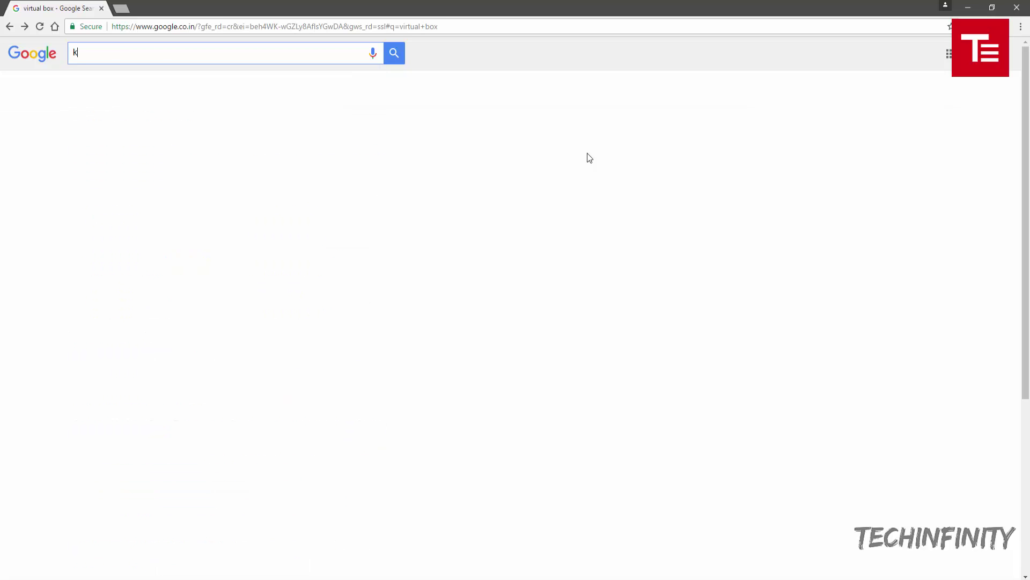
{"action": "type", "text": "ali linux iso"}
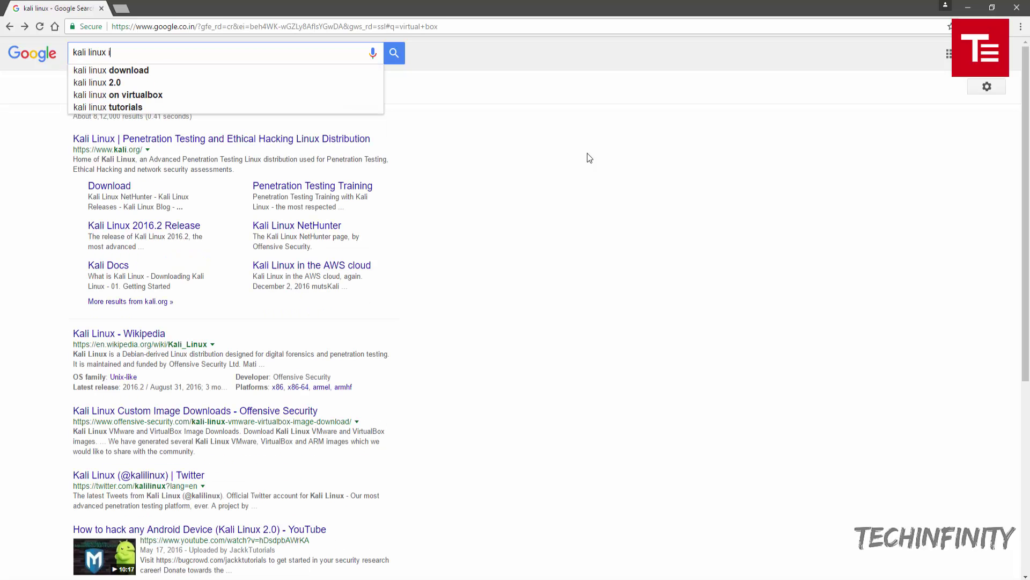
{"action": "key", "text": "Return"}
{"action": "left_click", "coordinate": [236, 142]}
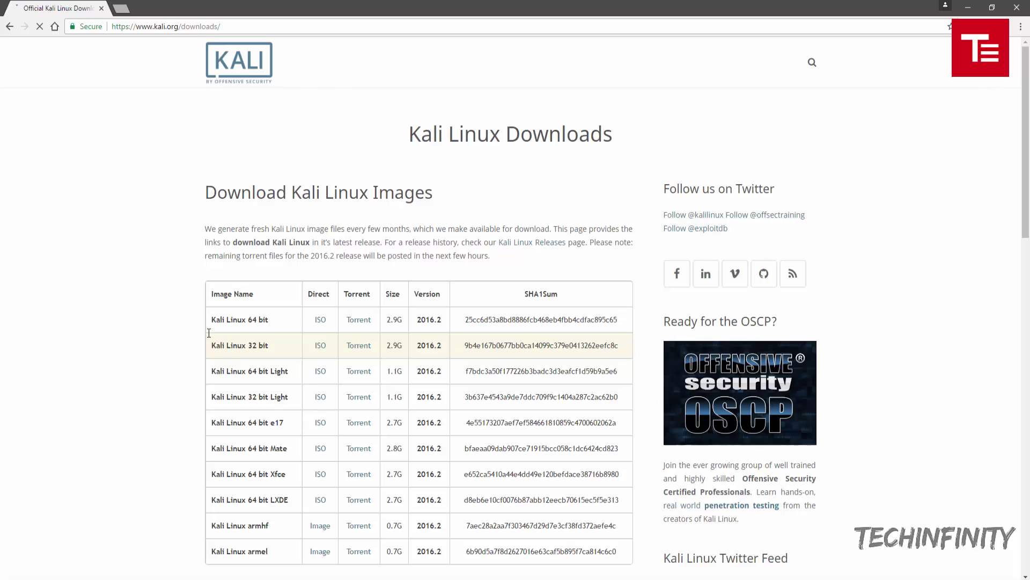
{"action": "left_click_drag", "start_coordinate": [209, 321], "coordinate": [279, 321]}
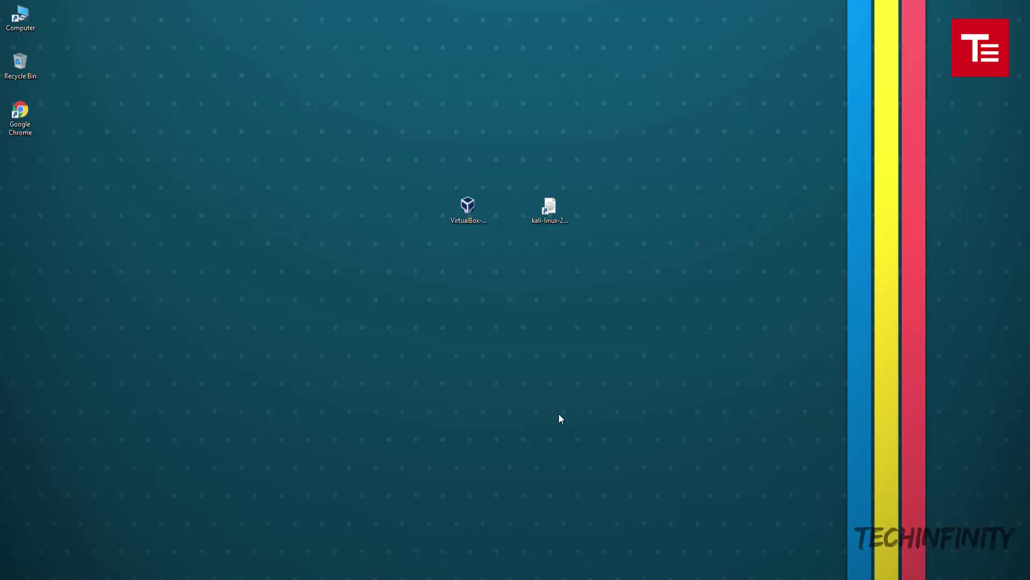
Step: Start the VirtualBox 5.1.12 setup from the desktop and set its destination folder to E:\VirtualBox
{"action": "double_click", "coordinate": [468, 208]}
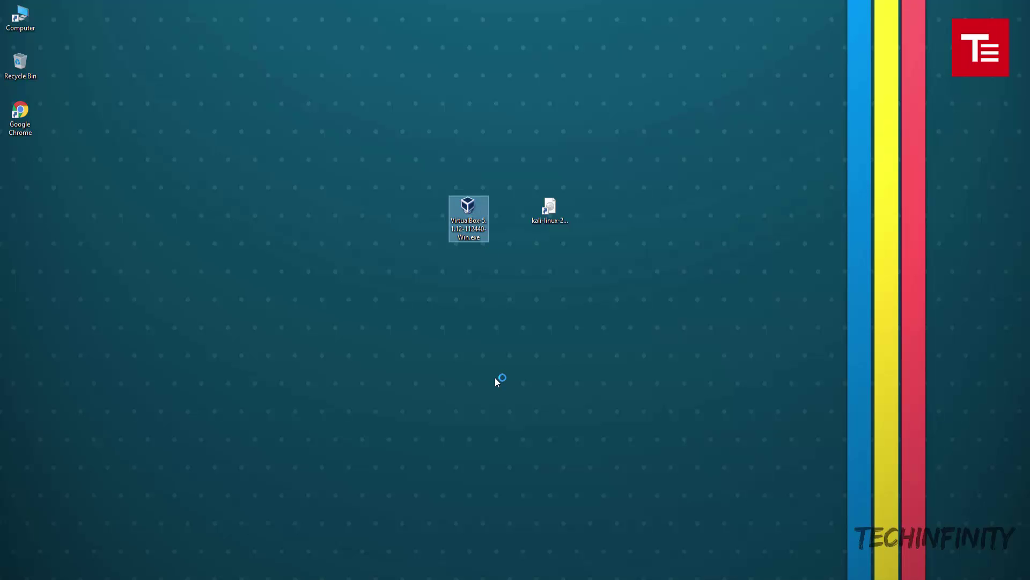
{"action": "left_click", "coordinate": [566, 386]}
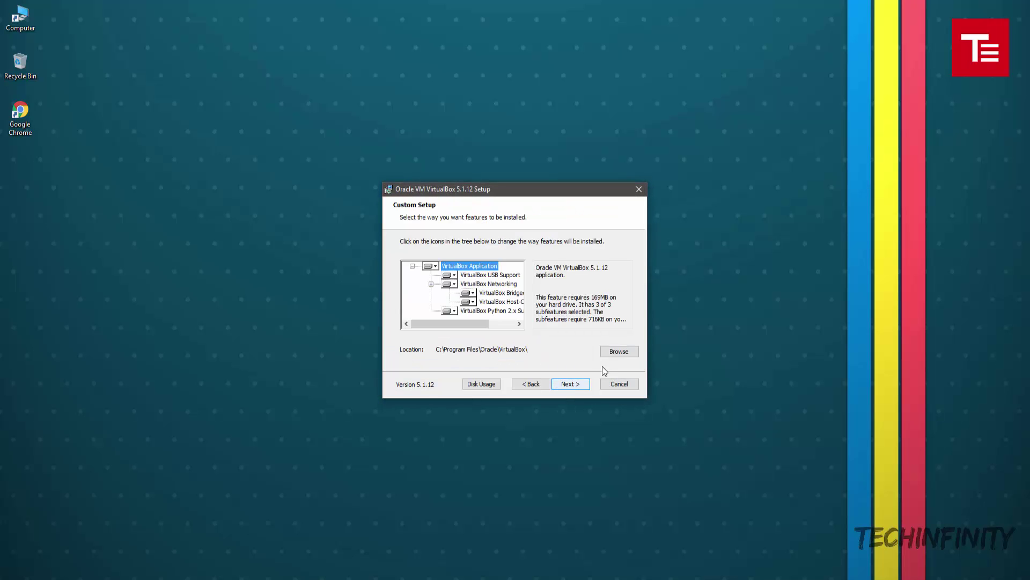
{"action": "left_click", "coordinate": [618, 352]}
{"action": "left_click", "coordinate": [578, 249]}
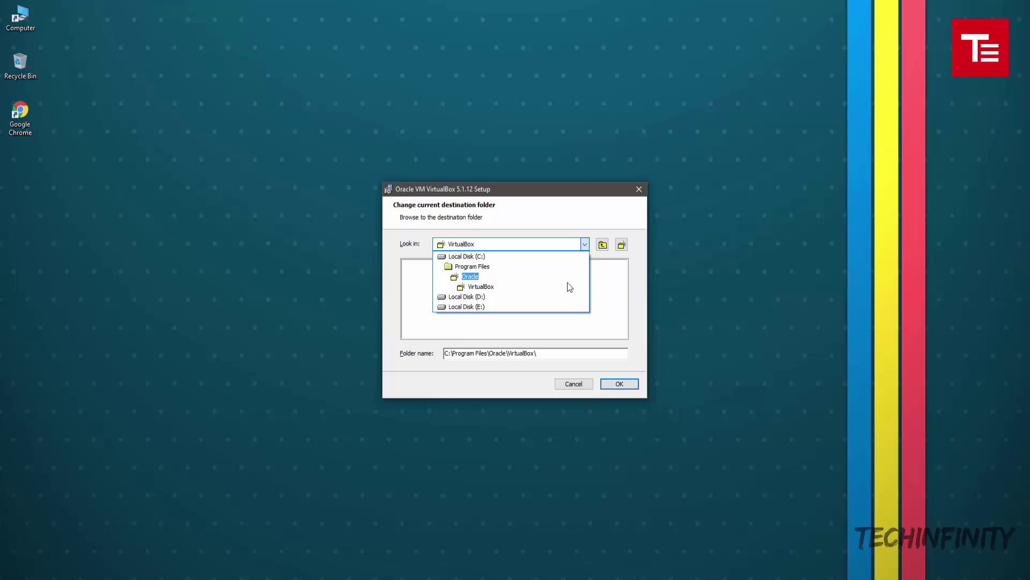
{"action": "left_click", "coordinate": [556, 307]}
{"action": "left_click", "coordinate": [524, 353]}
{"action": "type", "text": "Viru"}
{"action": "type", "text": "t"}
{"action": "key", "text": "BackSpace"}
{"action": "key", "text": "BackSpace"}
{"action": "type", "text": "tualBox"}
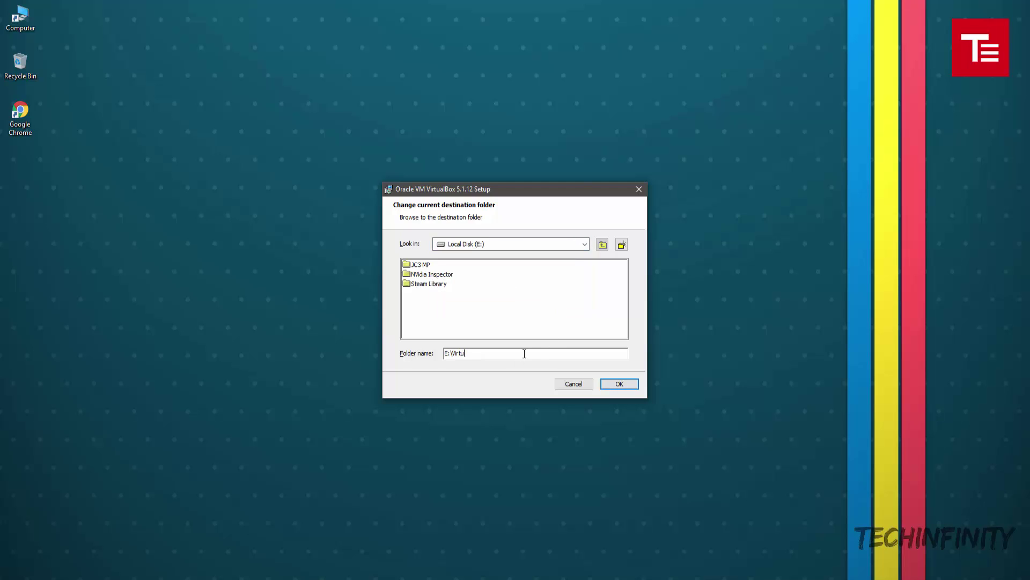
{"action": "left_click", "coordinate": [624, 386]}
Step: Turn off the Quick Launch Bar shortcut, accept the network interfaces warning and complete the VirtualBox installation
{"action": "left_click", "coordinate": [585, 388]}
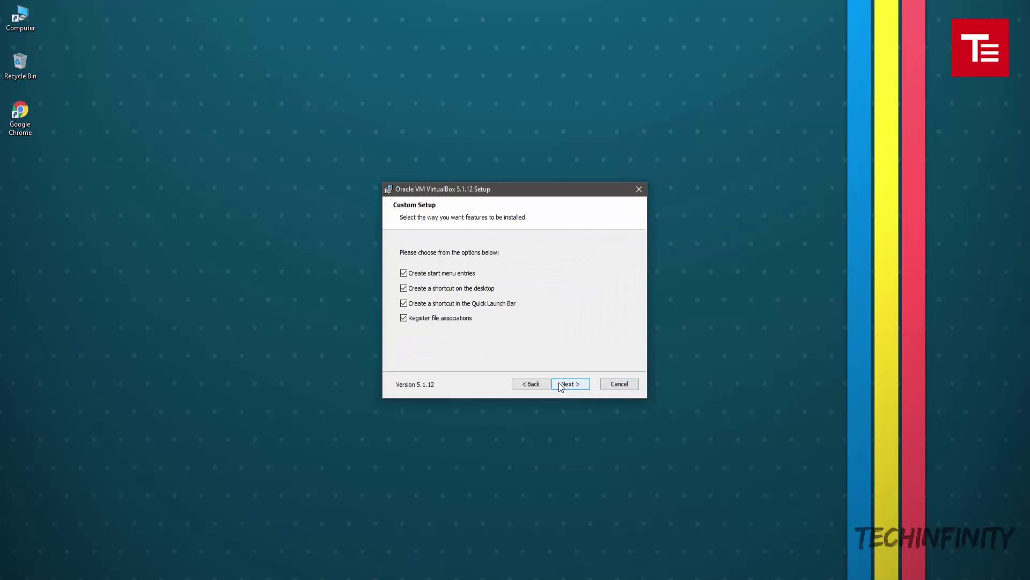
{"action": "left_click", "coordinate": [506, 305]}
{"action": "left_click", "coordinate": [575, 386]}
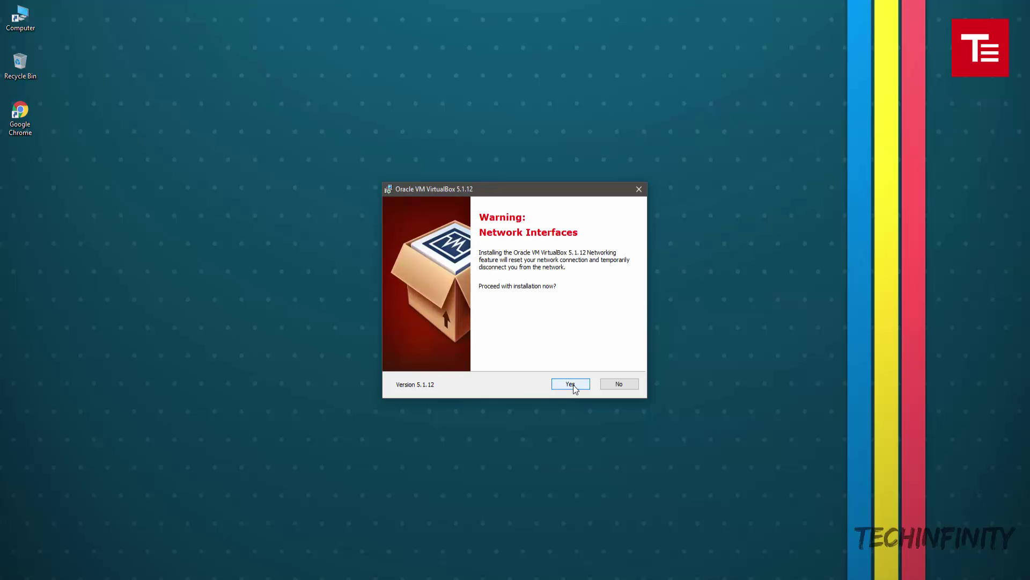
{"action": "left_click", "coordinate": [571, 384]}
{"action": "left_click", "coordinate": [573, 384]}
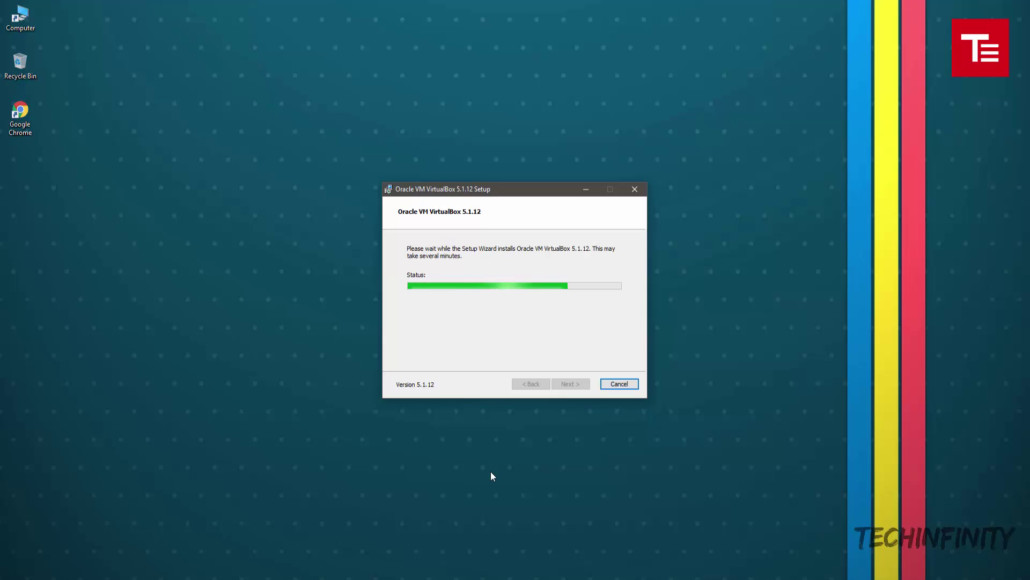
{"action": "key", "text": "alt+i"}
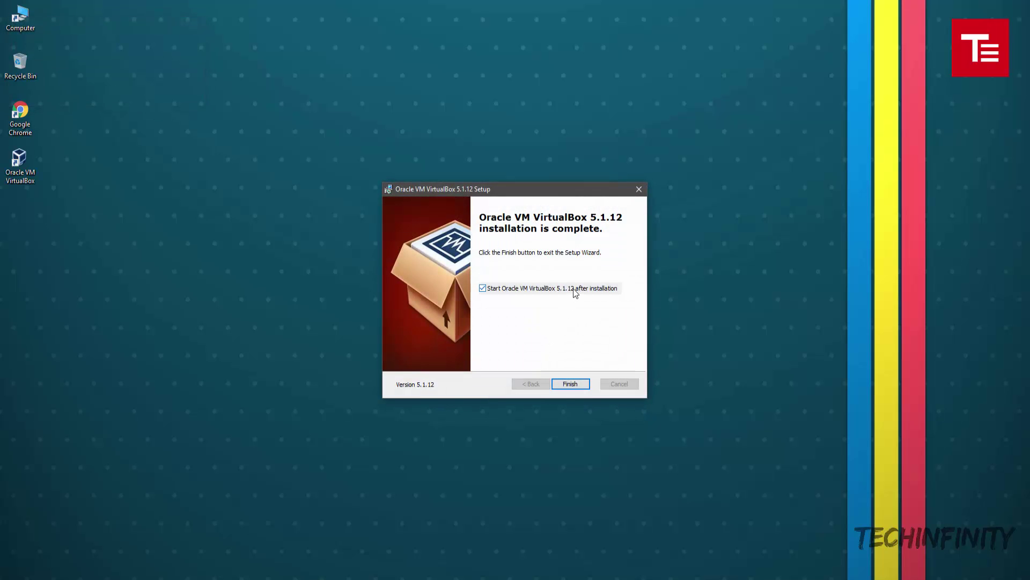
{"action": "left_click", "coordinate": [576, 382]}
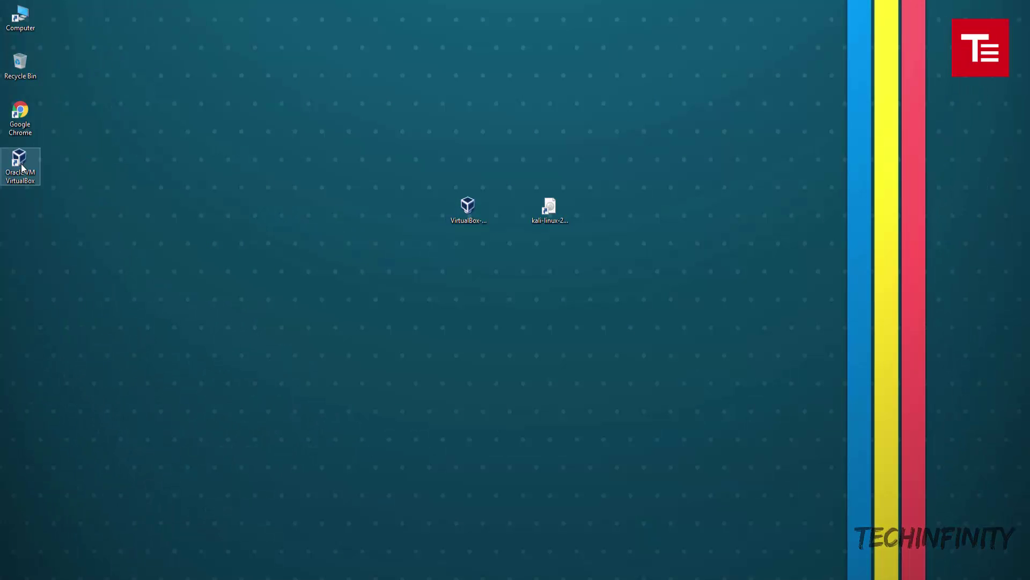
Step: Open VirtualBox and begin a new virtual machine with type Linux and version Other Linux (64-bit)
{"action": "double_click", "coordinate": [22, 168]}
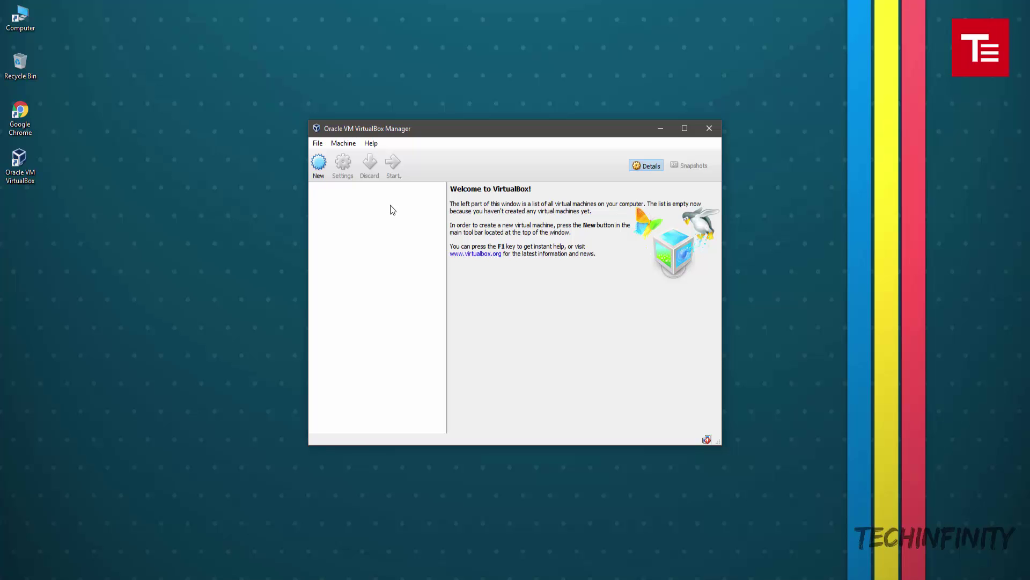
{"action": "left_click", "coordinate": [318, 164]}
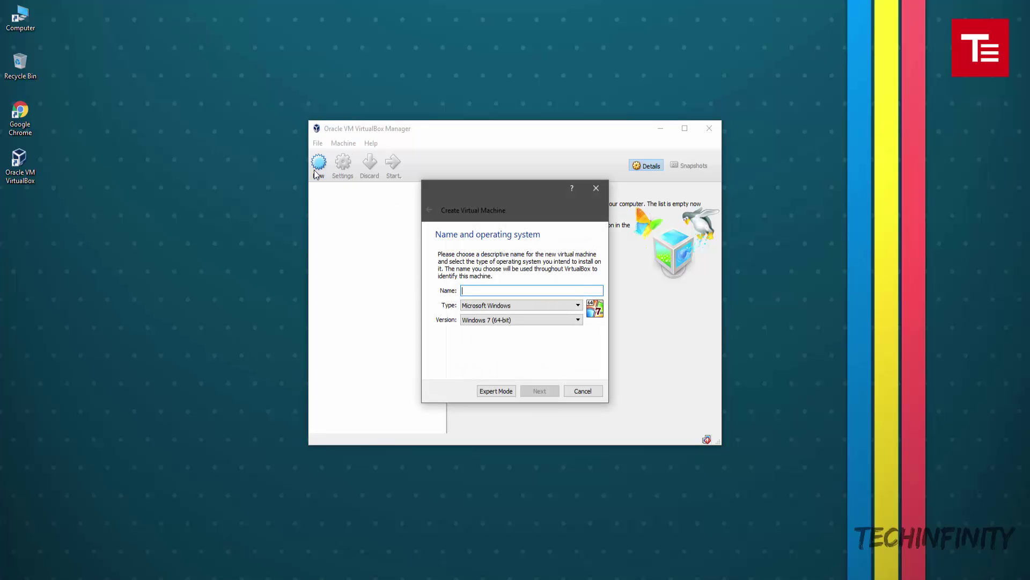
{"action": "left_click", "coordinate": [545, 306]}
{"action": "left_click", "coordinate": [548, 322]}
{"action": "left_click", "coordinate": [552, 319]}
{"action": "scroll", "coordinate": [554, 353], "scroll_direction": "up", "scroll_amount": 1}
{"action": "scroll", "coordinate": [554, 353], "scroll_direction": "up", "scroll_amount": 3}
{"action": "scroll", "coordinate": [554, 353], "scroll_direction": "down", "scroll_amount": 7}
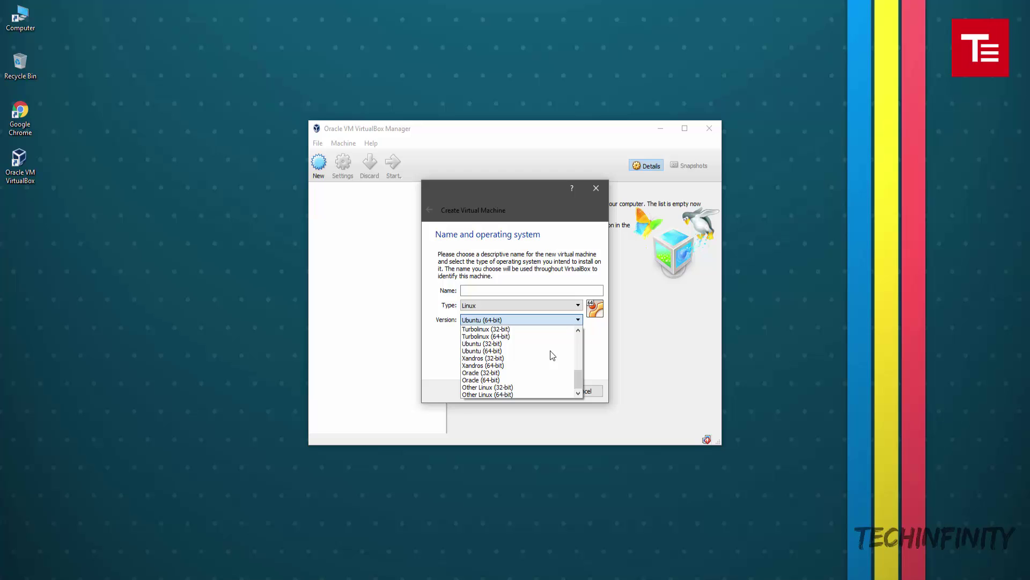
{"action": "scroll", "coordinate": [549, 353], "scroll_direction": "up", "scroll_amount": 7}
{"action": "scroll", "coordinate": [550, 354], "scroll_direction": "down", "scroll_amount": 6}
{"action": "scroll", "coordinate": [549, 354], "scroll_direction": "down", "scroll_amount": 1}
{"action": "left_click", "coordinate": [555, 392]}
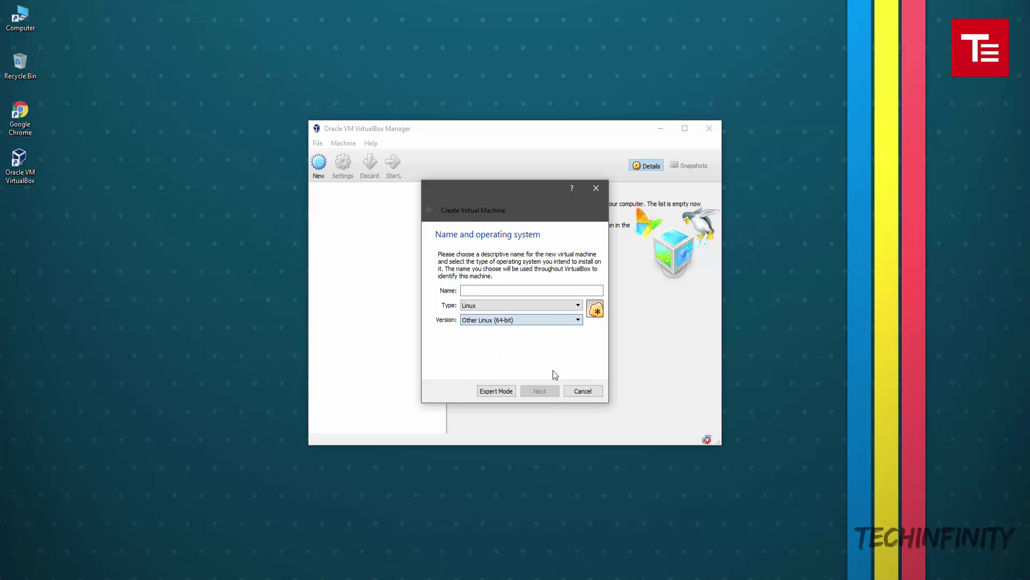
Step: Name the virtual machine "Kali Linux x64" and set its memory size to 1024 MB
{"action": "left_click", "coordinate": [548, 292]}
{"action": "type", "text": "L"}
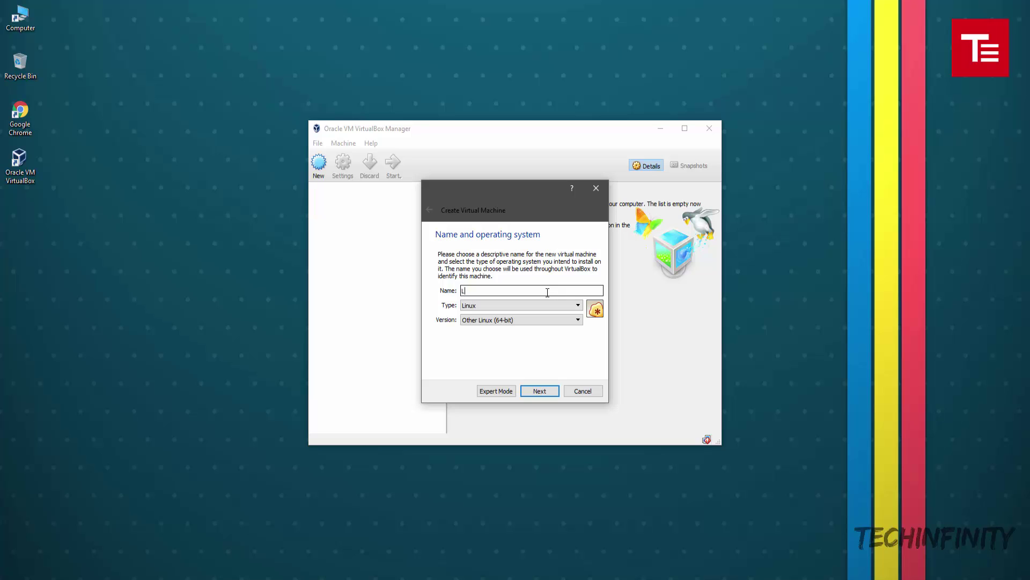
{"action": "type", "text": "al"}
{"action": "type", "text": "nux "}
{"action": "type", "text": "6"}
{"action": "type", "text": "64"}
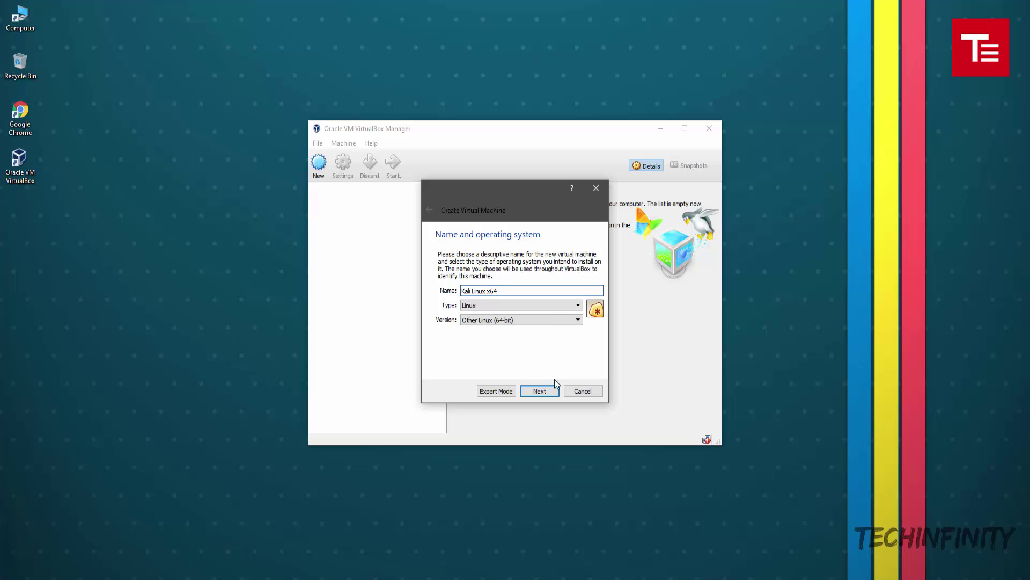
{"action": "left_click", "coordinate": [534, 390]}
{"action": "double_click", "coordinate": [572, 293]}
{"action": "type", "text": "1"}
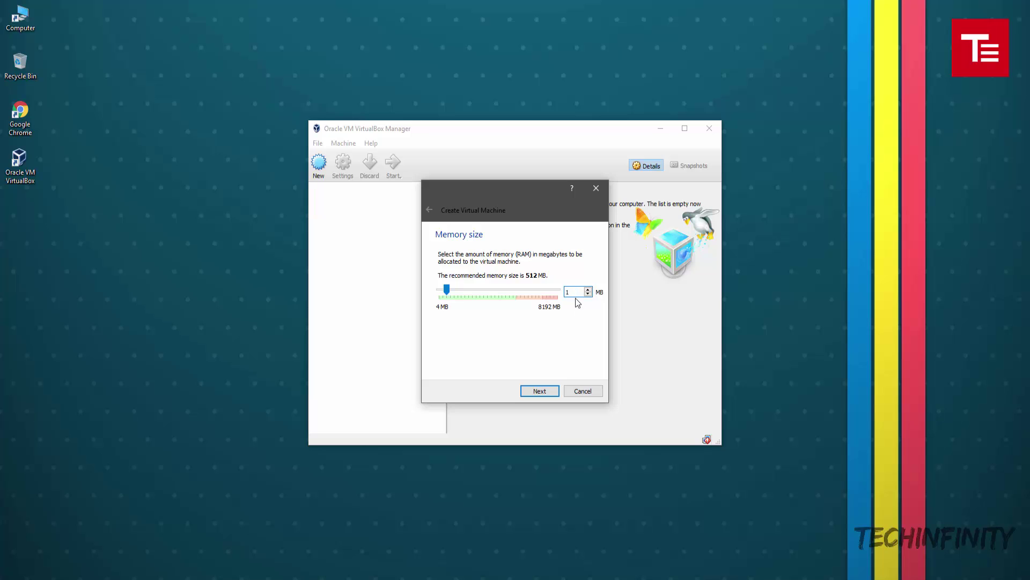
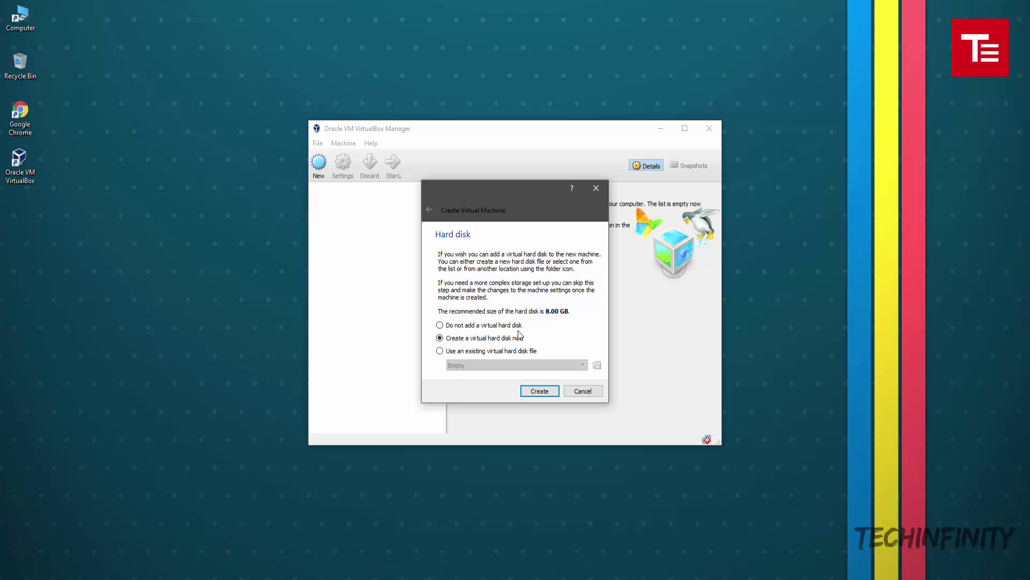
{"action": "left_click", "coordinate": [515, 325]}
{"action": "left_click", "coordinate": [547, 394]}
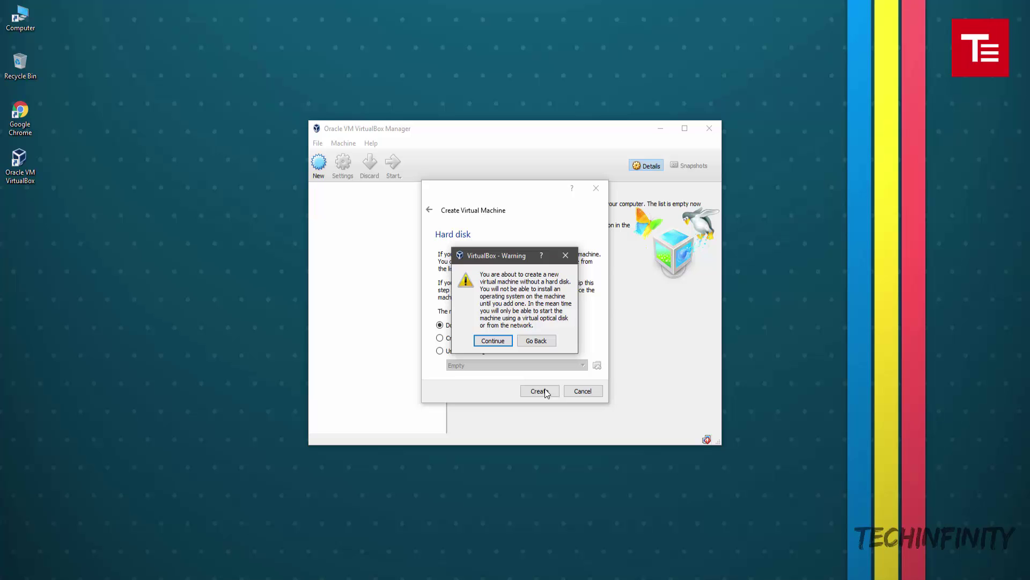
{"action": "left_click", "coordinate": [545, 341]}
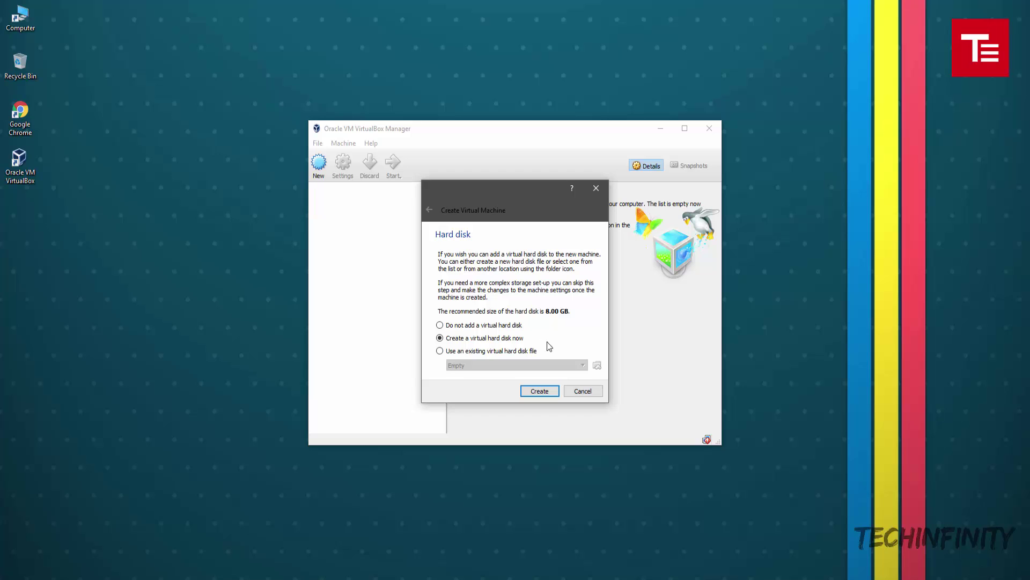
Step: Create the machine with a new dynamically allocated VDI hard disk of 8.00 GB named Kali Linux x64
{"action": "left_click", "coordinate": [553, 390]}
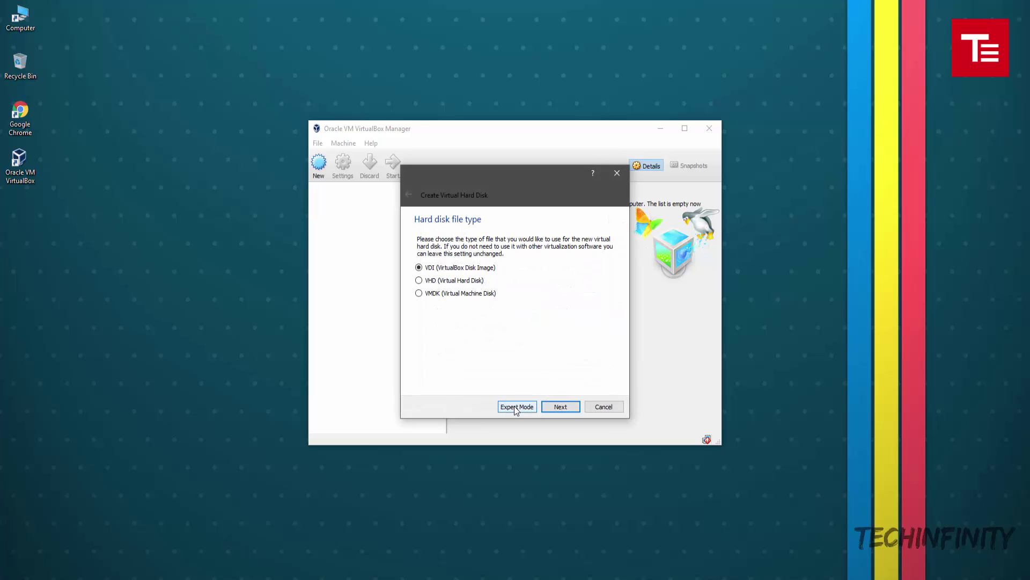
{"action": "left_click", "coordinate": [559, 406]}
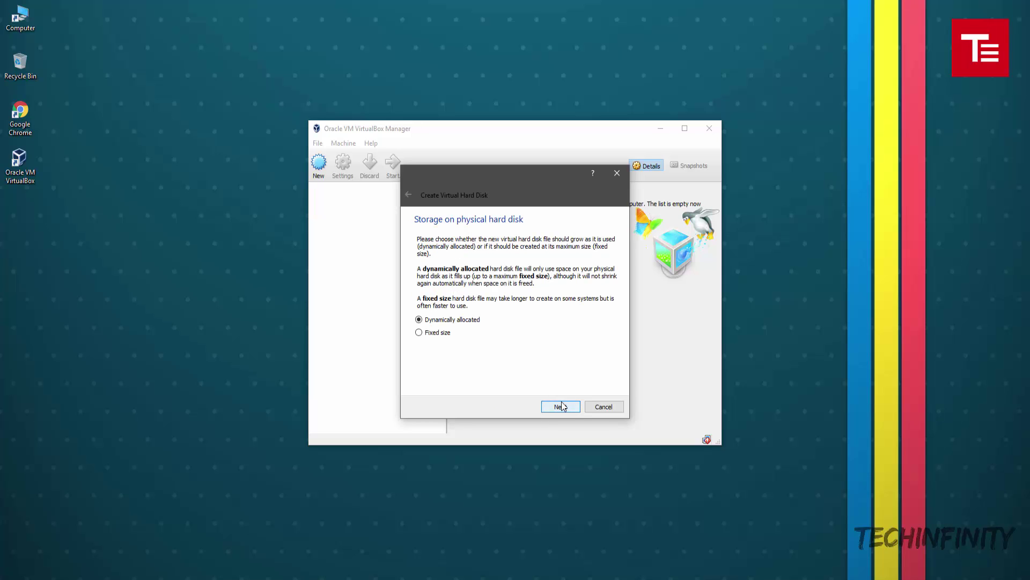
{"action": "left_click", "coordinate": [562, 406]}
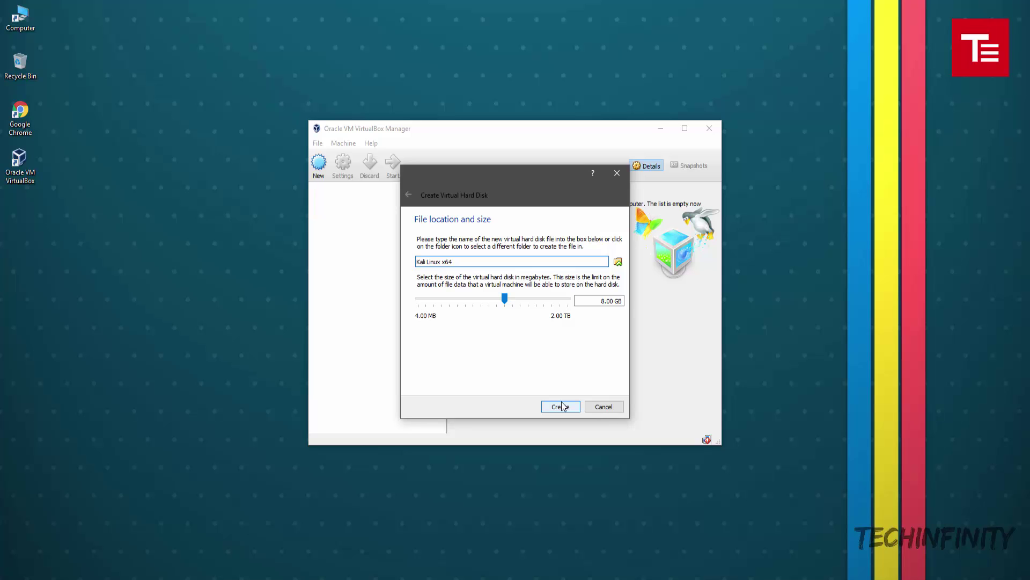
{"action": "left_click", "coordinate": [562, 406]}
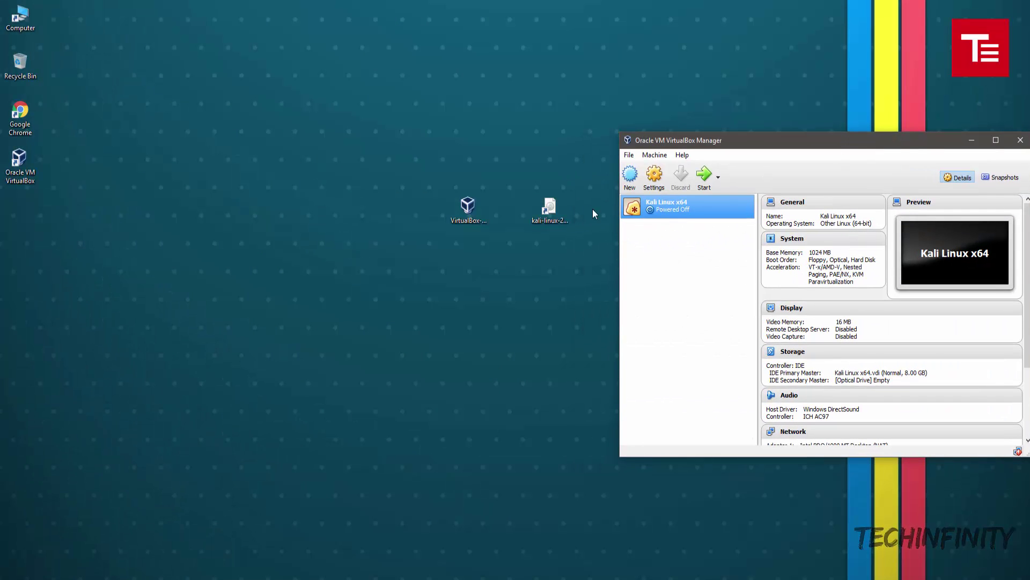
Step: Mount the Kali Linux ISO from the desktop and check its DVD drive (H:) in This PC
{"action": "double_click", "coordinate": [545, 210]}
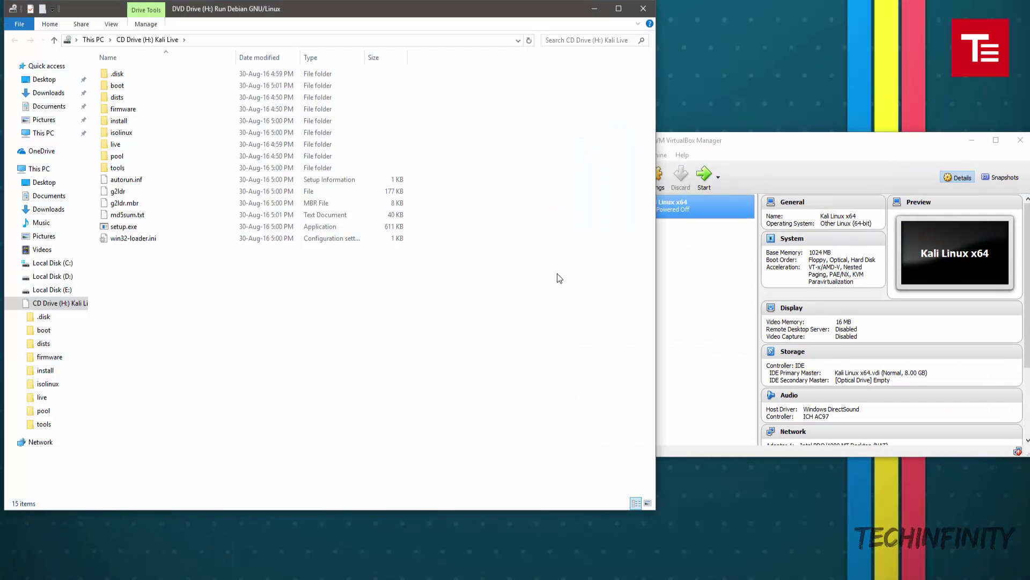
{"action": "left_click", "coordinate": [646, 16]}
{"action": "left_click_drag", "start_coordinate": [746, 146], "coordinate": [724, 147]}
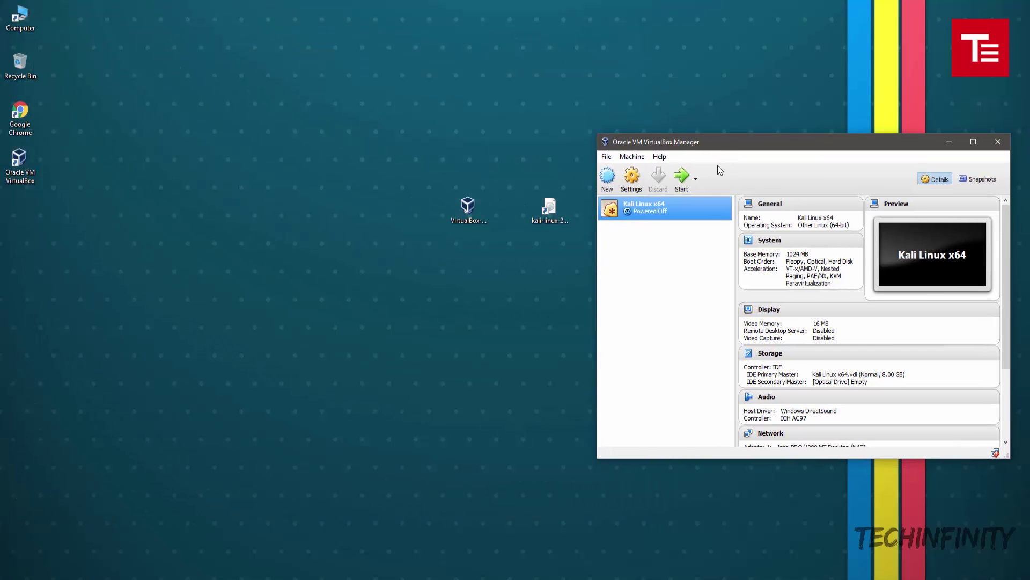
{"action": "double_click", "coordinate": [20, 19]}
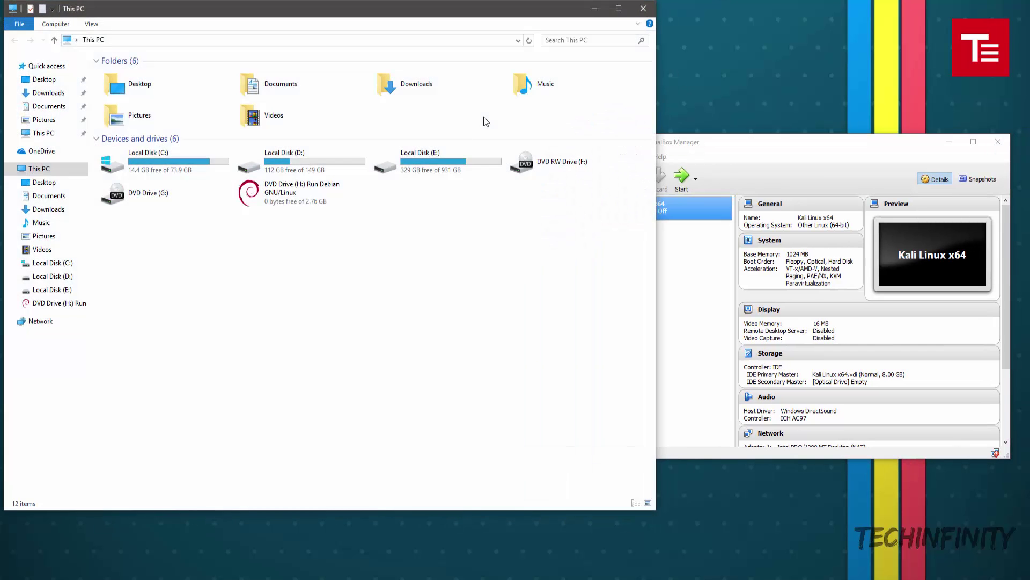
{"action": "left_click", "coordinate": [290, 193]}
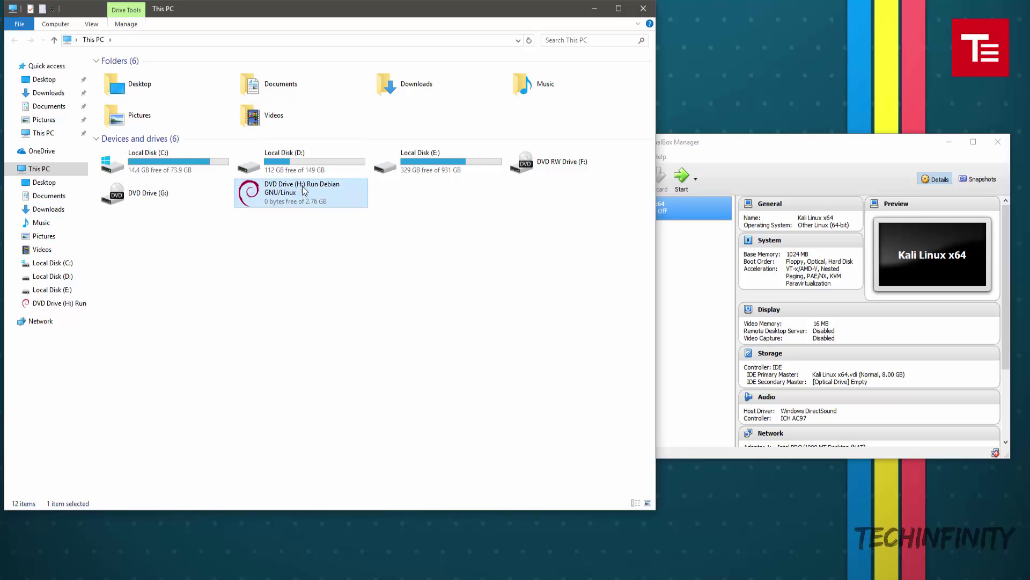
{"action": "left_click", "coordinate": [643, 8]}
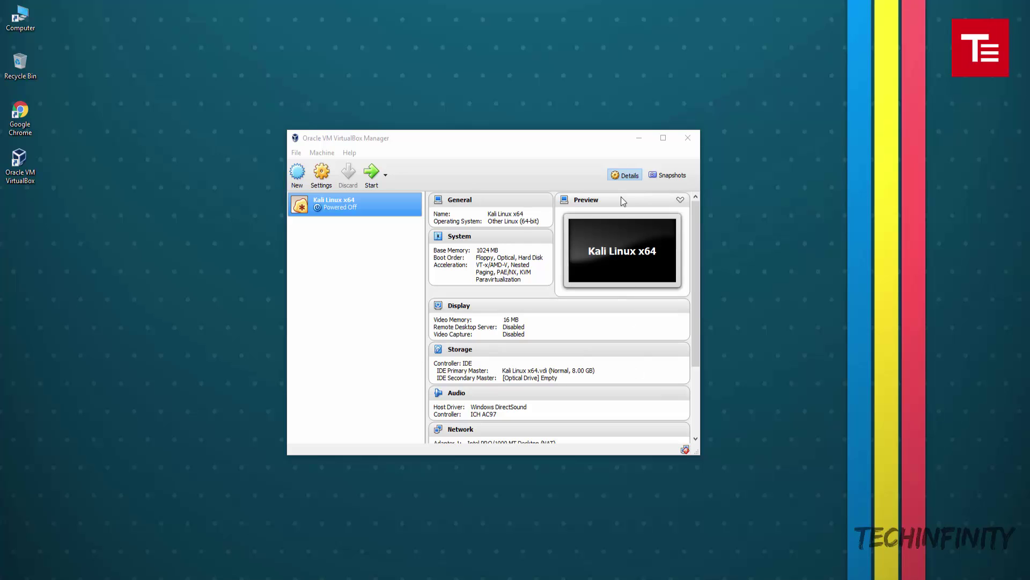
Step: Attach host drive 'H:' to the Kali Linux x64 machine's empty optical drive in its storage settings and save them
{"action": "left_click", "coordinate": [629, 177]}
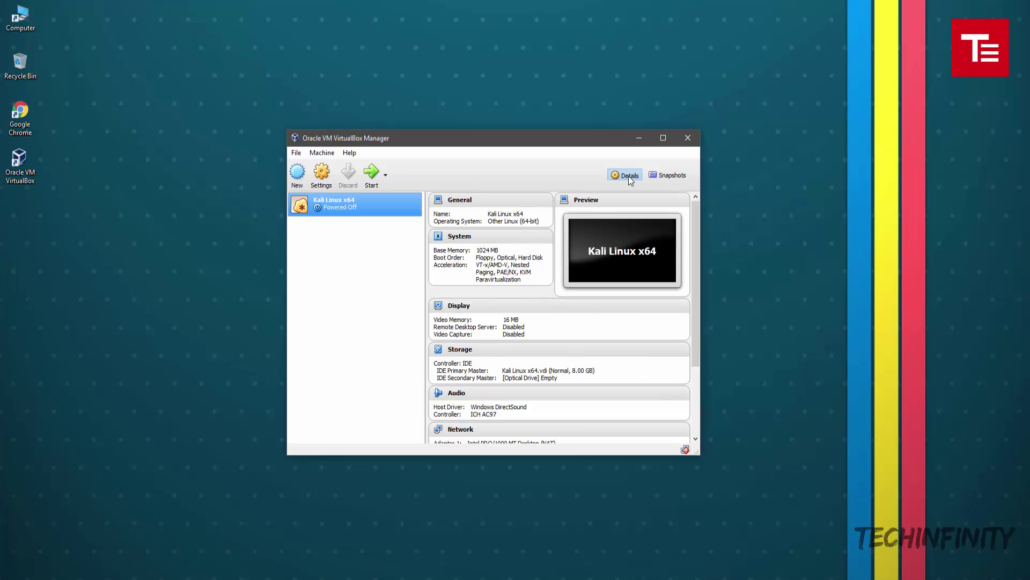
{"action": "left_click", "coordinate": [311, 179]}
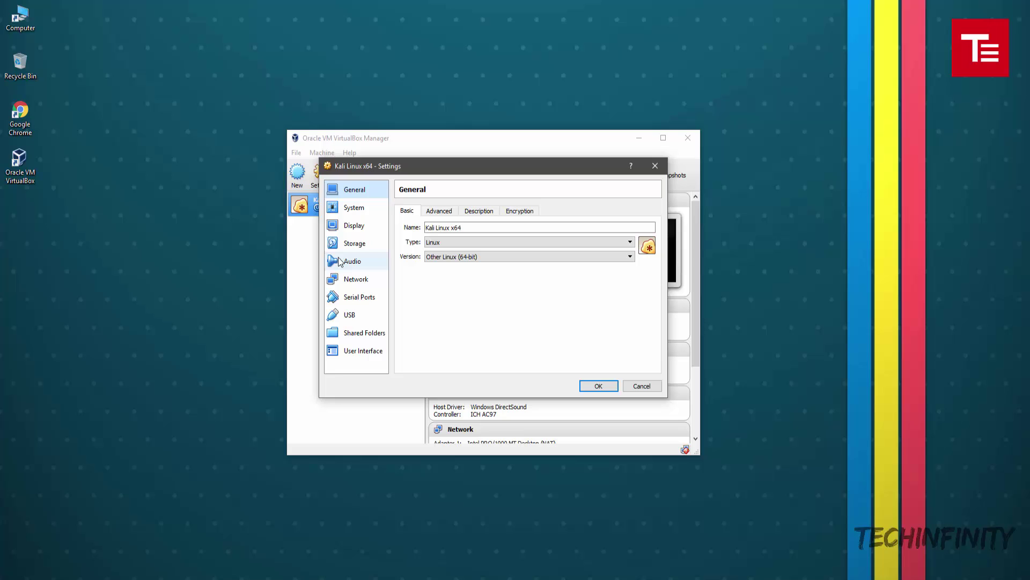
{"action": "left_click", "coordinate": [438, 211]}
{"action": "left_click", "coordinate": [377, 242]}
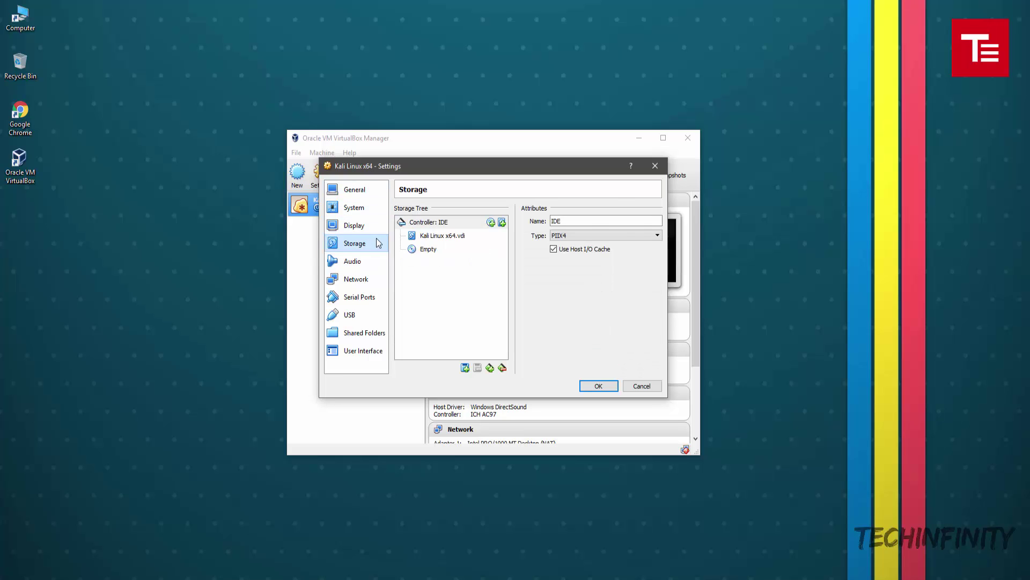
{"action": "left_click", "coordinate": [450, 249]}
{"action": "left_click", "coordinate": [612, 221]}
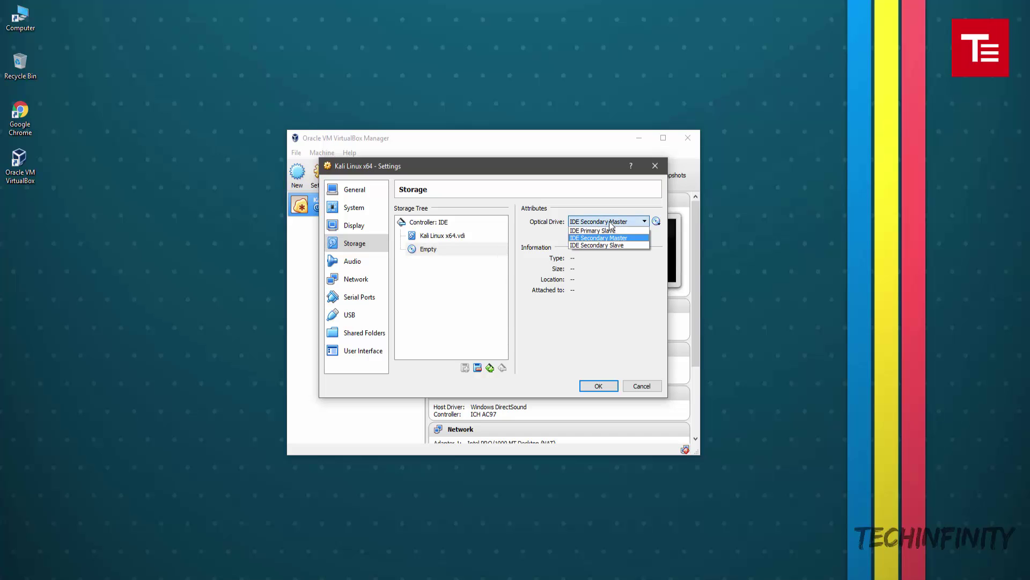
{"action": "left_click", "coordinate": [612, 229]}
{"action": "left_click", "coordinate": [657, 222]}
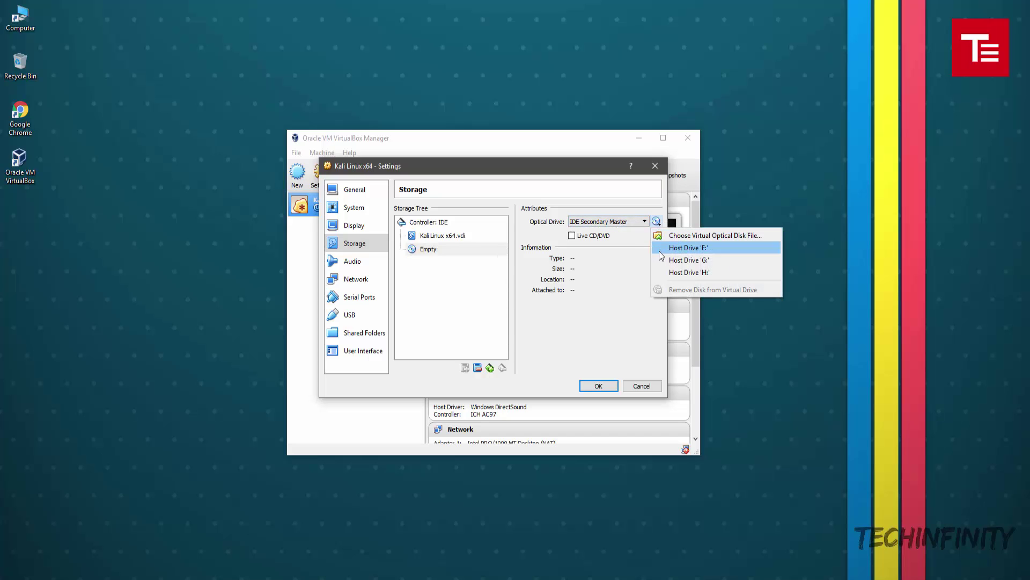
{"action": "left_click", "coordinate": [665, 274]}
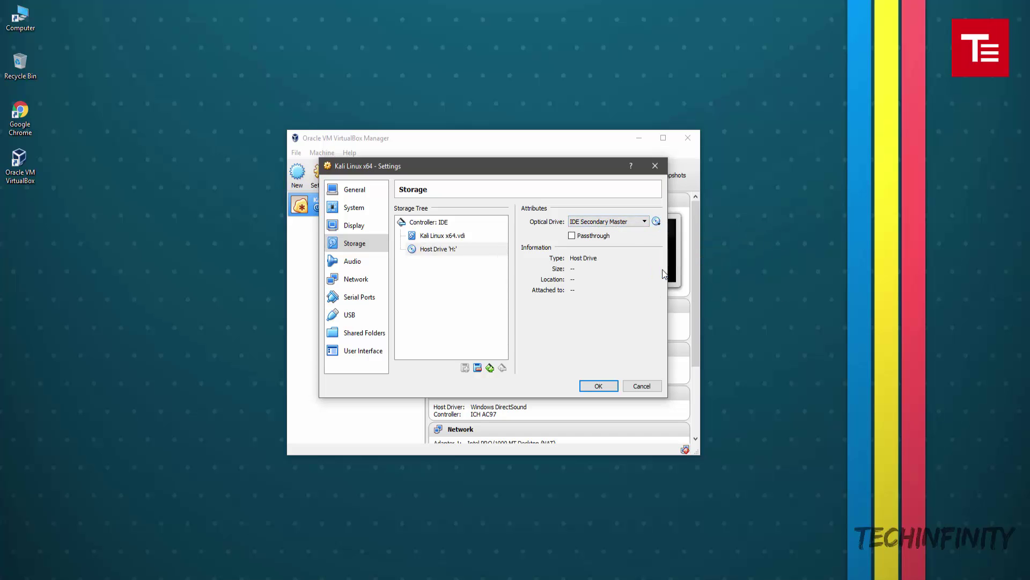
{"action": "left_click", "coordinate": [594, 386]}
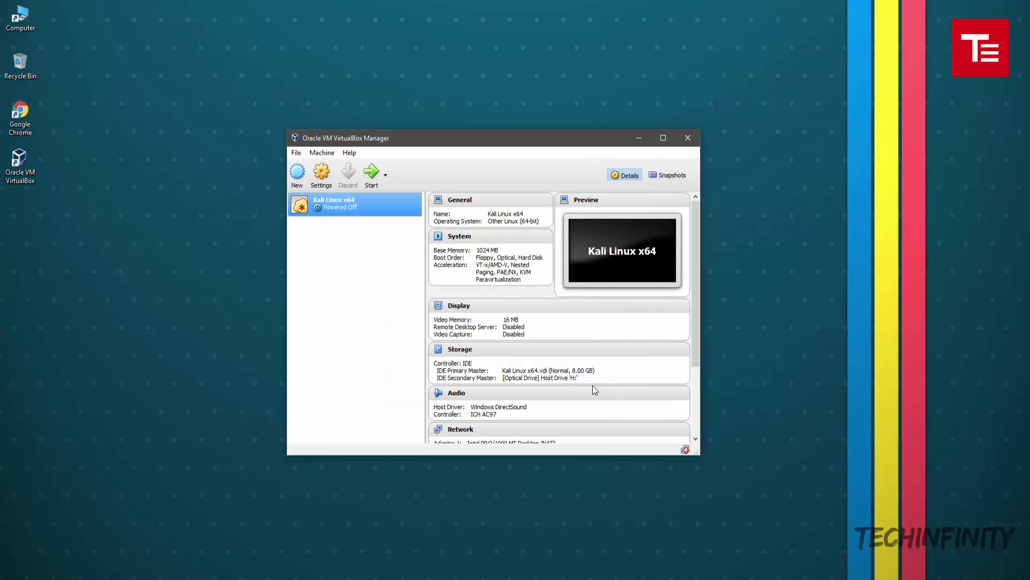
Step: Start the Kali Linux x64 machine and boot it with the Live (amd64) option
{"action": "left_click", "coordinate": [389, 190]}
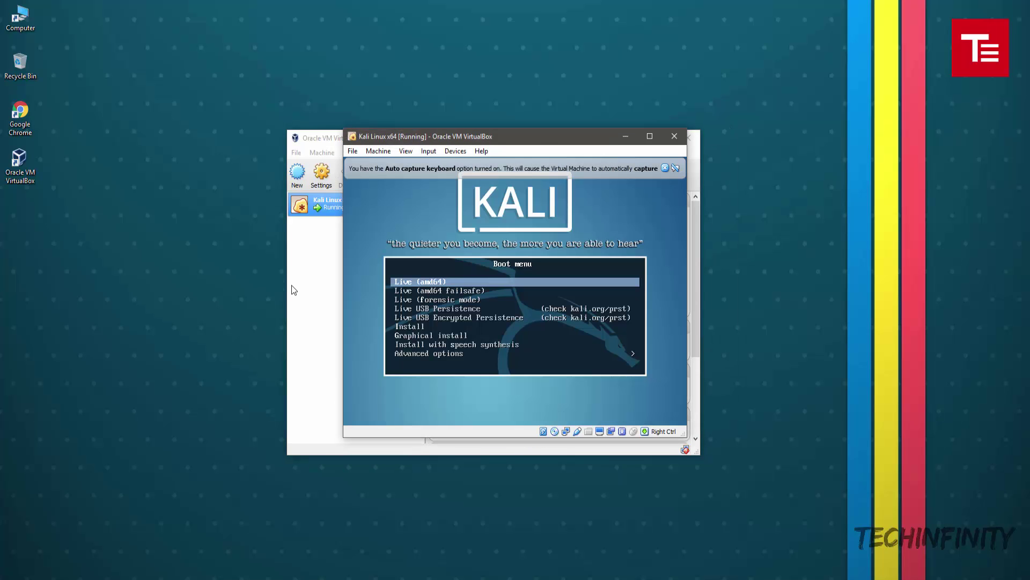
{"action": "left_click", "coordinate": [650, 139]}
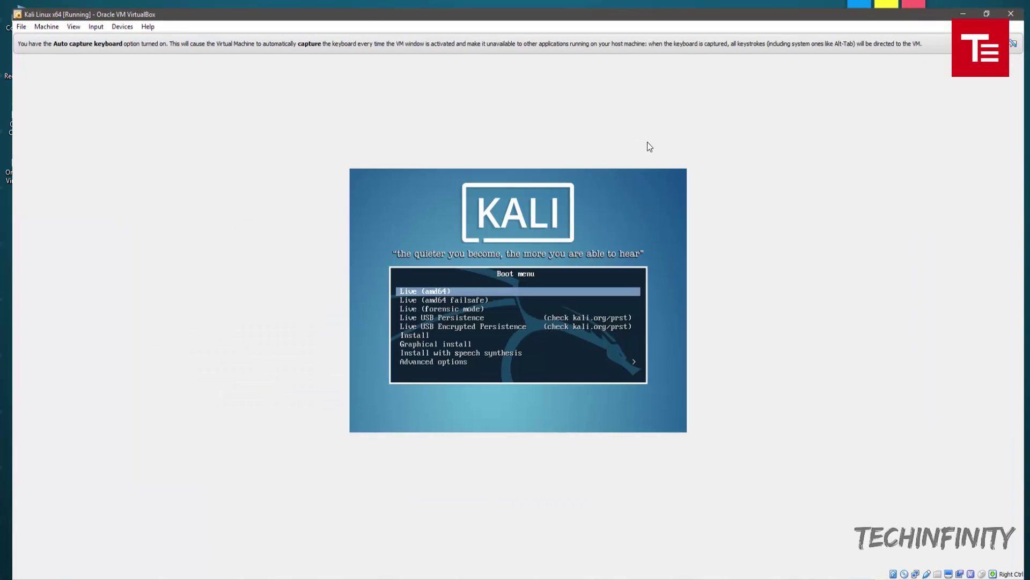
{"action": "left_click", "coordinate": [992, 6]}
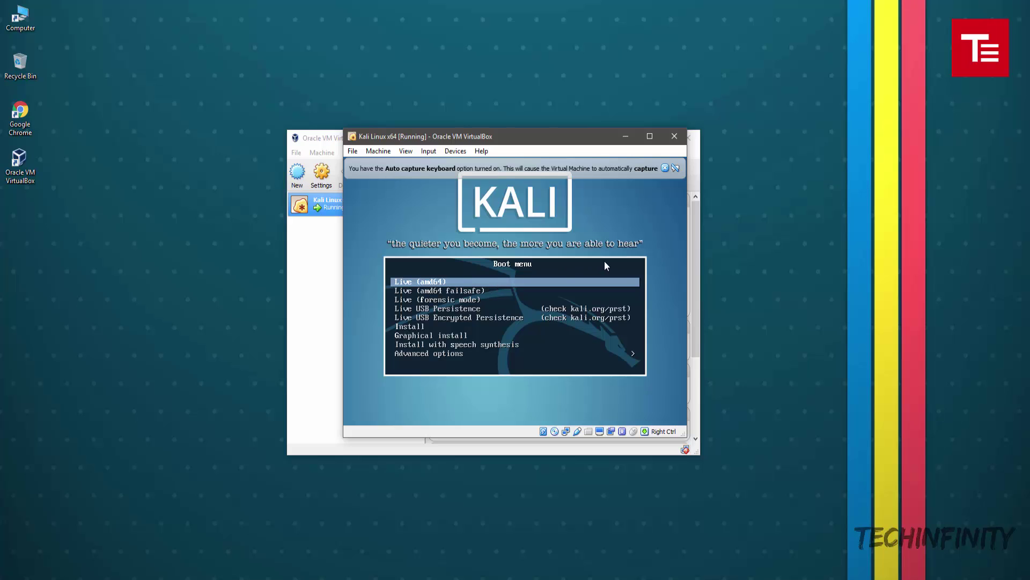
{"action": "key", "text": "Return"}
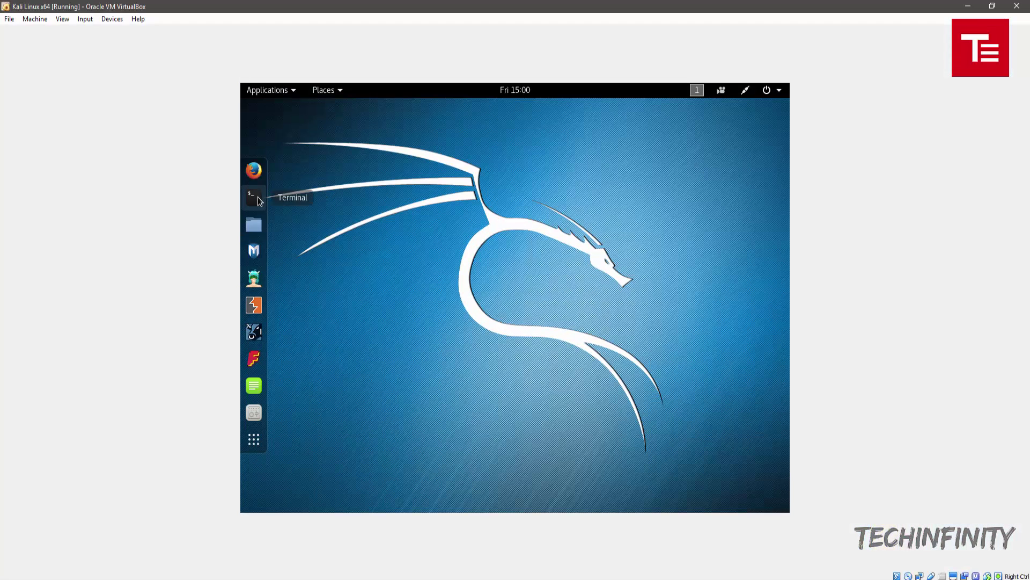
Step: Open the Kali file manager, view the Home and Recent locations, and close it
{"action": "left_click", "coordinate": [256, 231]}
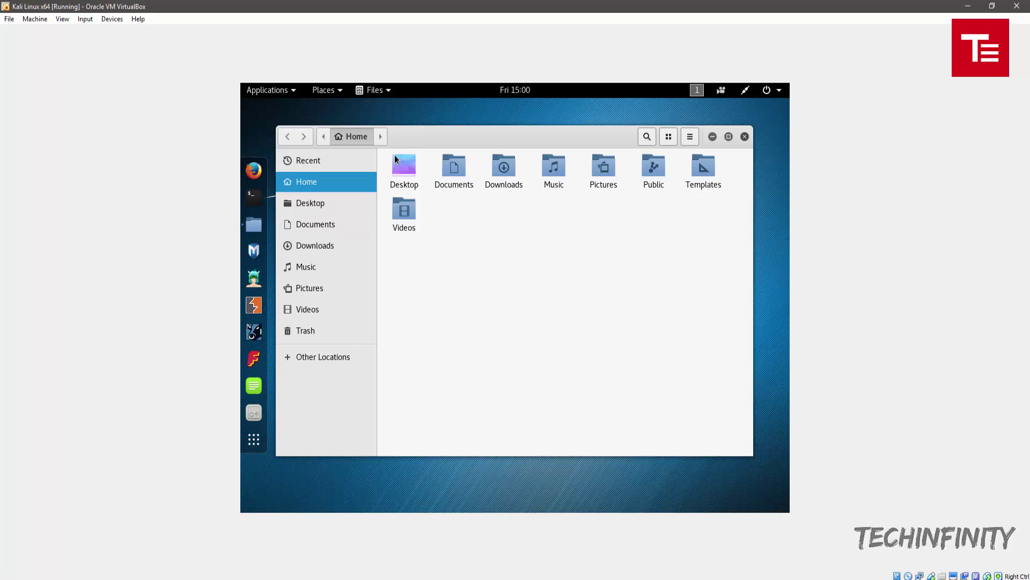
{"action": "left_click_drag", "start_coordinate": [423, 140], "coordinate": [527, 144]}
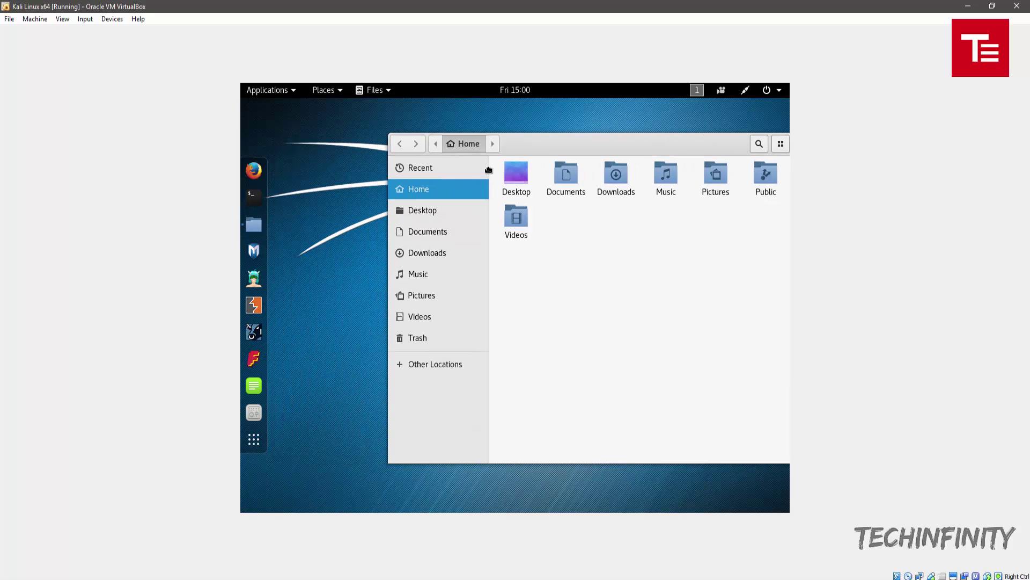
{"action": "left_click", "coordinate": [437, 168]}
{"action": "left_click_drag", "start_coordinate": [527, 150], "coordinate": [448, 171]}
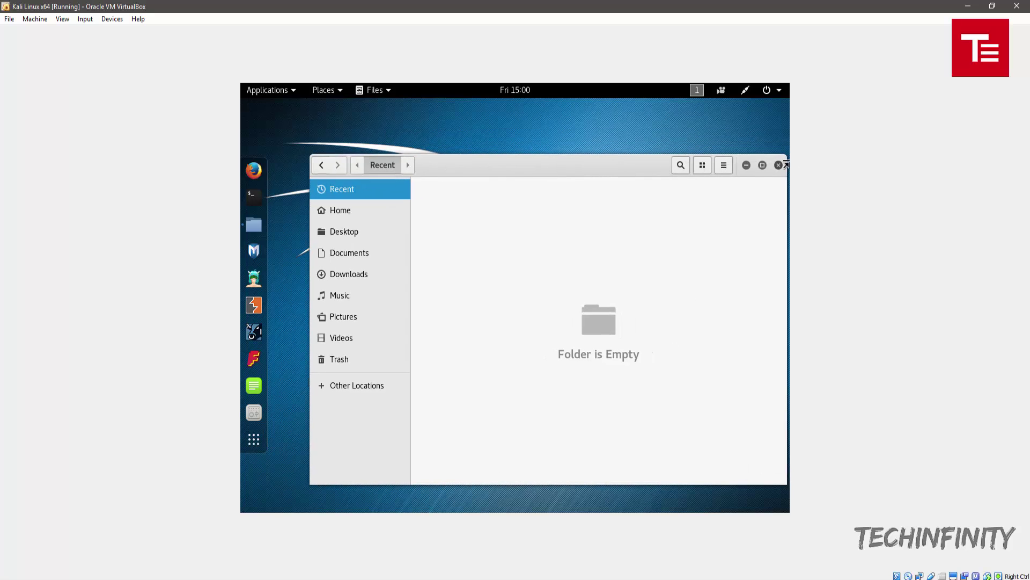
{"action": "left_click", "coordinate": [778, 165]}
Step: Open a Terminal in Kali and reposition its window on the desktop
{"action": "left_click", "coordinate": [253, 193]}
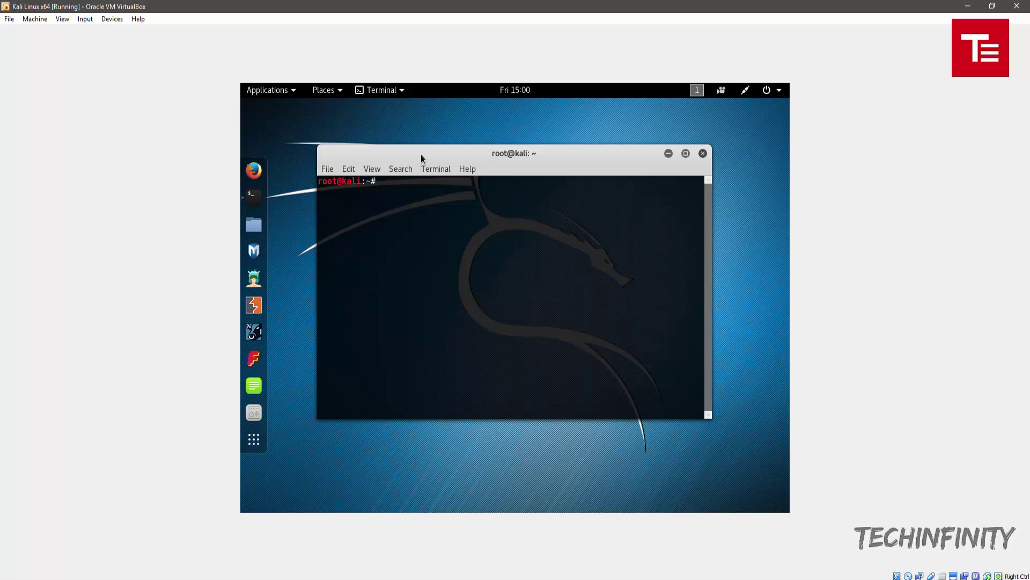
{"action": "left_click_drag", "start_coordinate": [421, 157], "coordinate": [475, 160]}
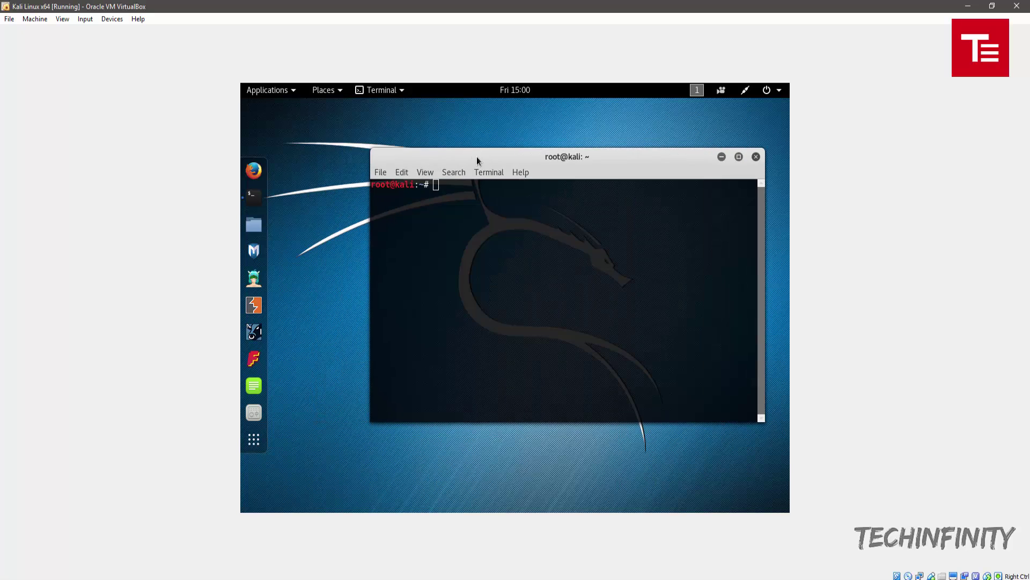
Step: Browse several pages of Kali's full applications overview and launch Firefox ESR from it
{"action": "left_click", "coordinate": [253, 441]}
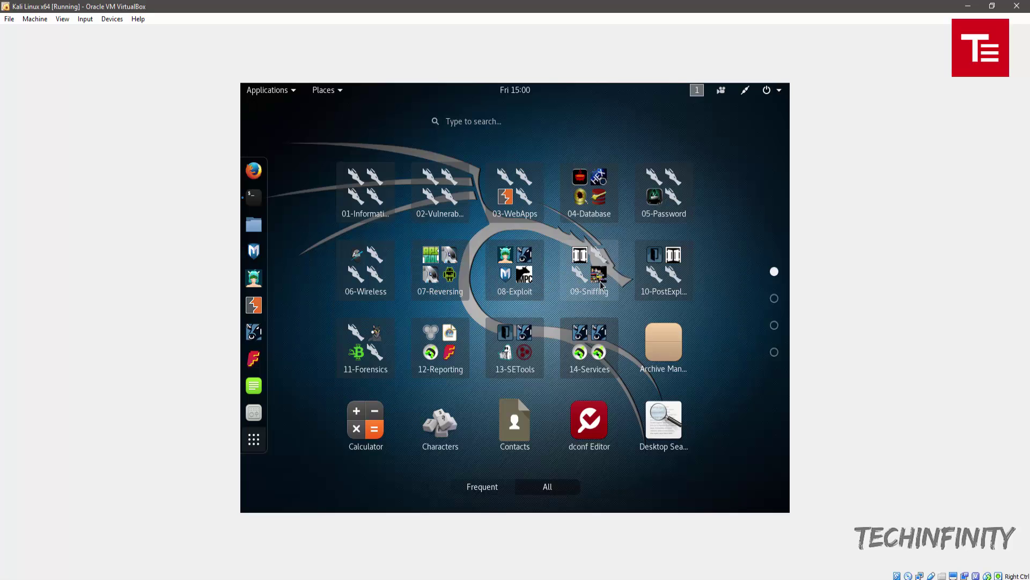
{"action": "left_click", "coordinate": [774, 299]}
{"action": "left_click", "coordinate": [775, 326]}
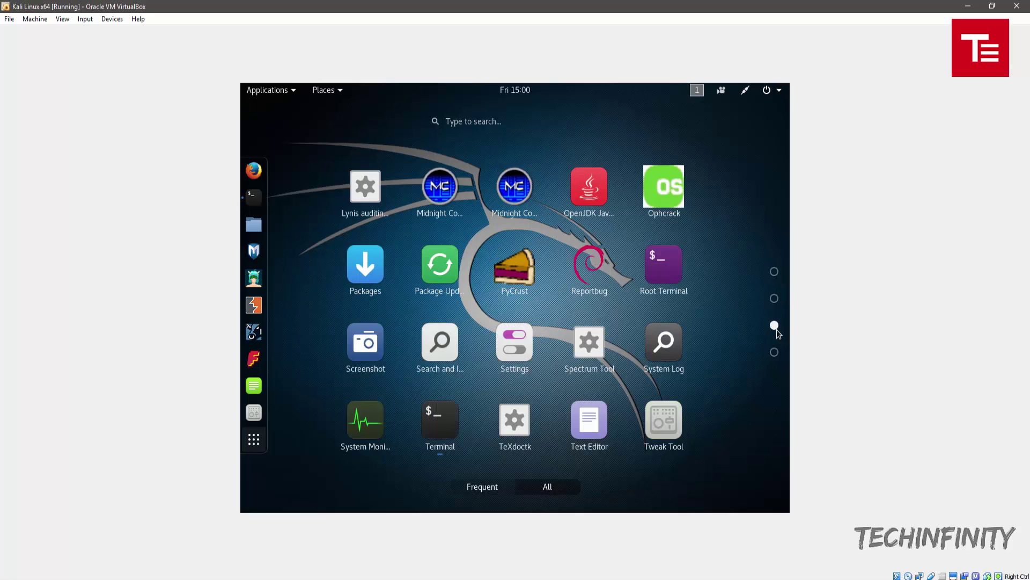
{"action": "left_click", "coordinate": [775, 298]}
{"action": "left_click", "coordinate": [518, 266]}
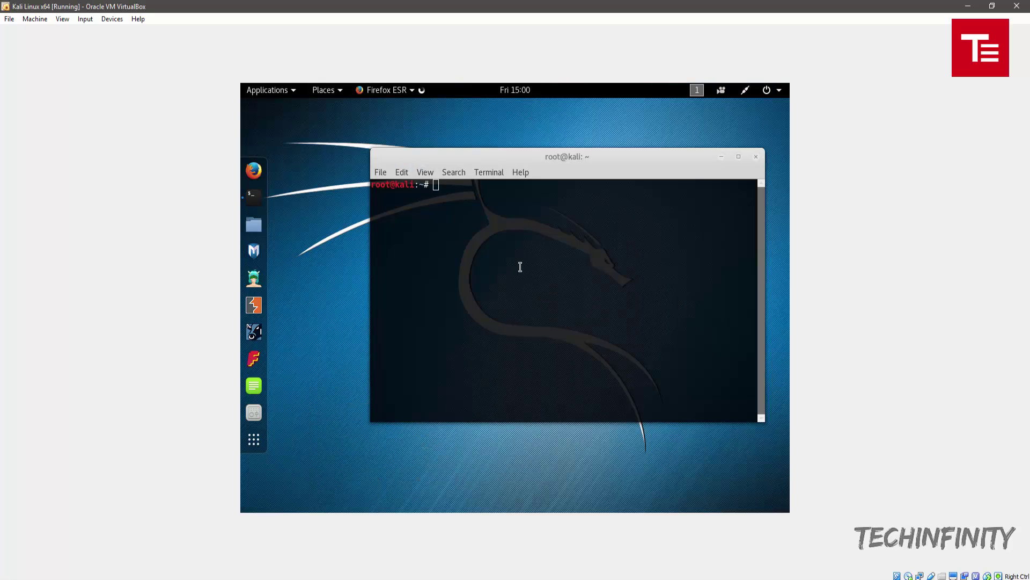
Step: Close the Terminal window and all open Firefox tabs to return to the empty Kali desktop
{"action": "left_click", "coordinate": [755, 157]}
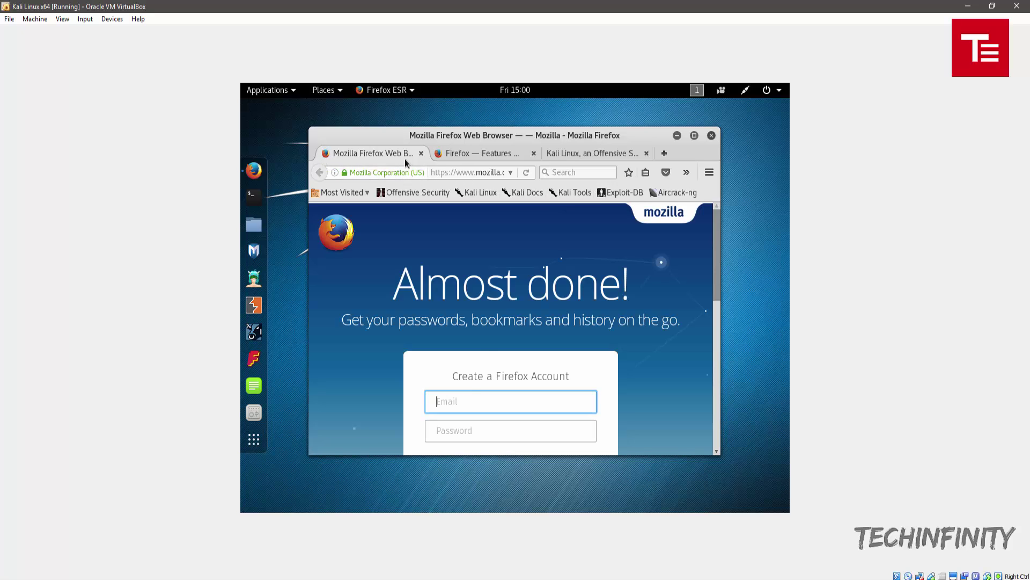
{"action": "left_click", "coordinate": [421, 153]}
{"action": "left_click", "coordinate": [421, 154]}
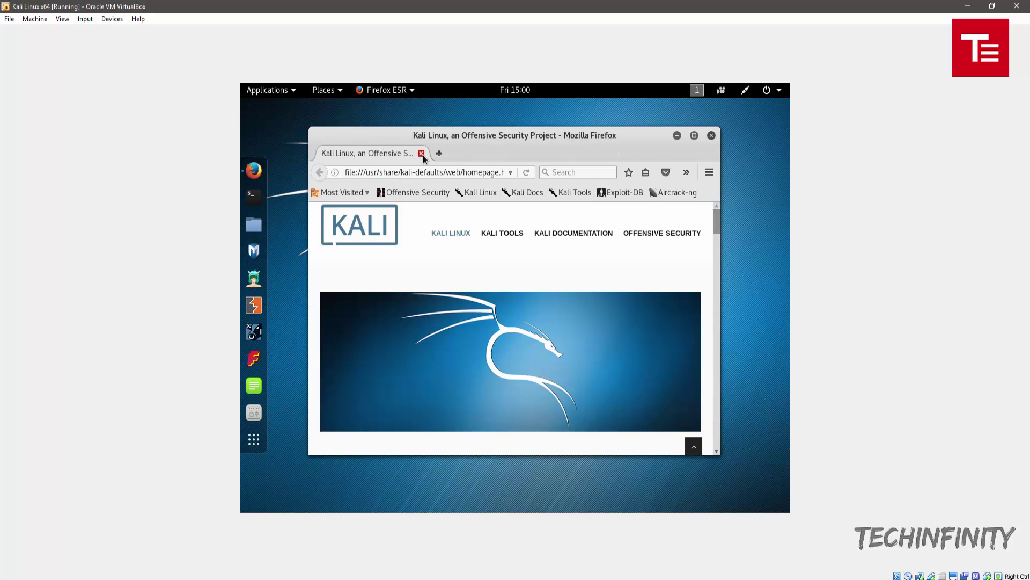
{"action": "left_click", "coordinate": [422, 153]}
Step: Restore the maximized virtual machine window, move it fully into view on the host desktop, and power off Kali from its system menu
{"action": "key", "text": "super+Down"}
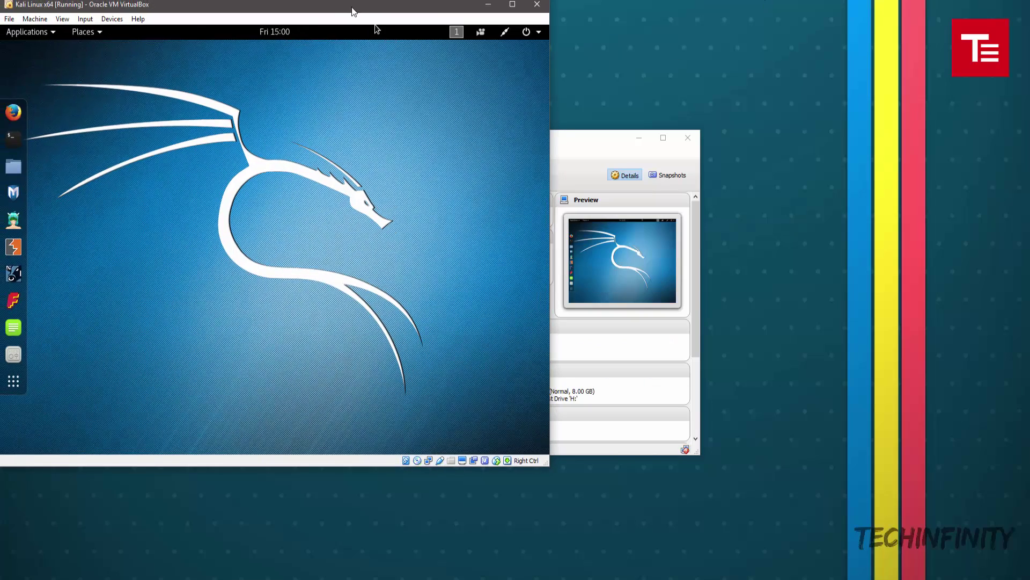
{"action": "left_click_drag", "start_coordinate": [347, 6], "coordinate": [691, 34]}
{"action": "left_click", "coordinate": [879, 60]}
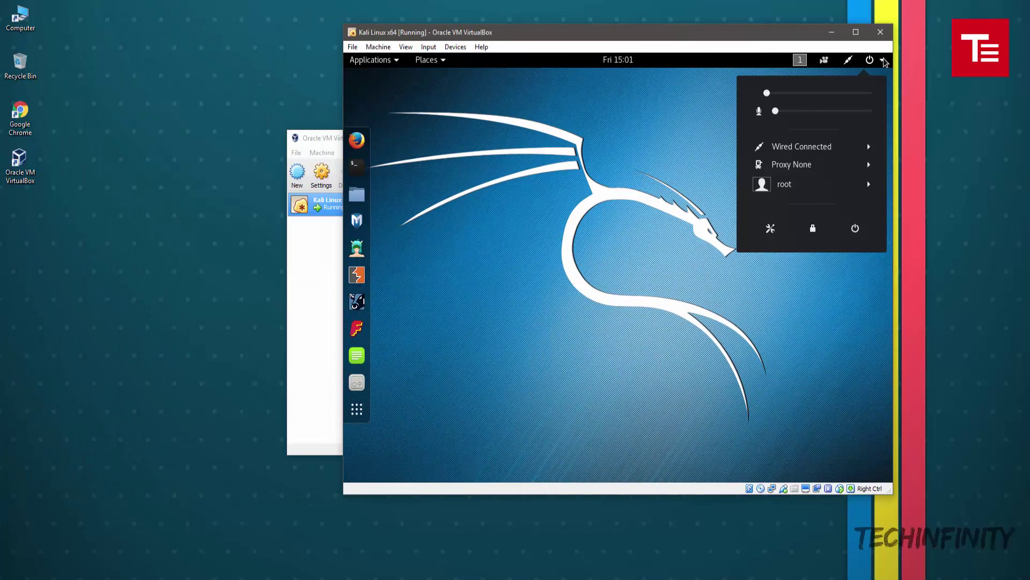
{"action": "left_click", "coordinate": [859, 231]}
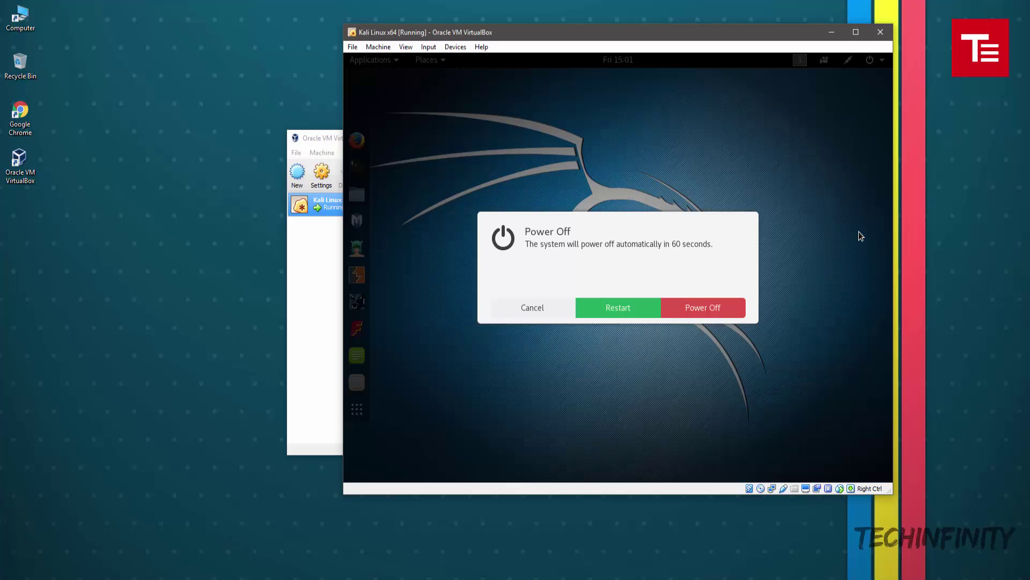
{"action": "left_click", "coordinate": [708, 304]}
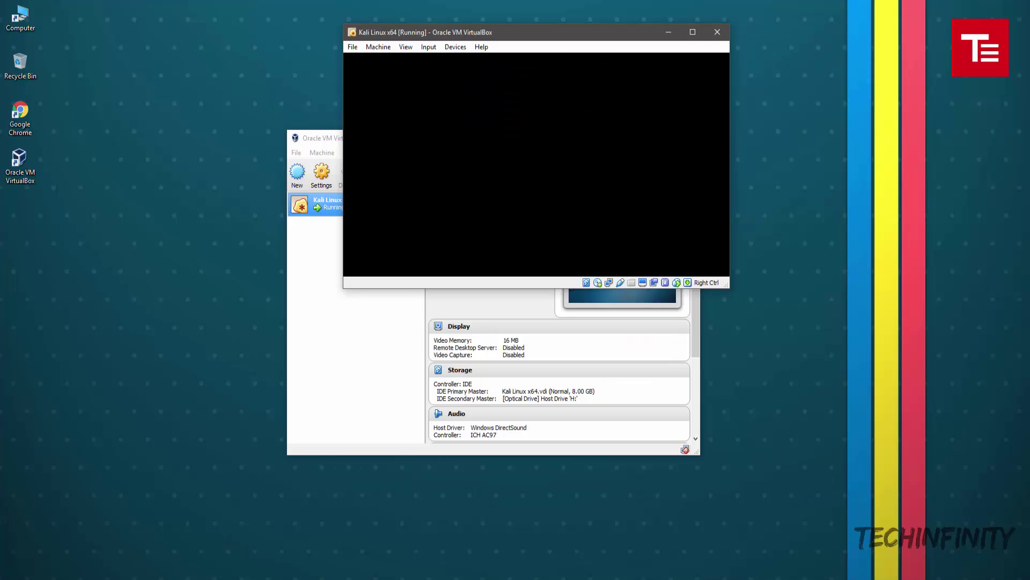